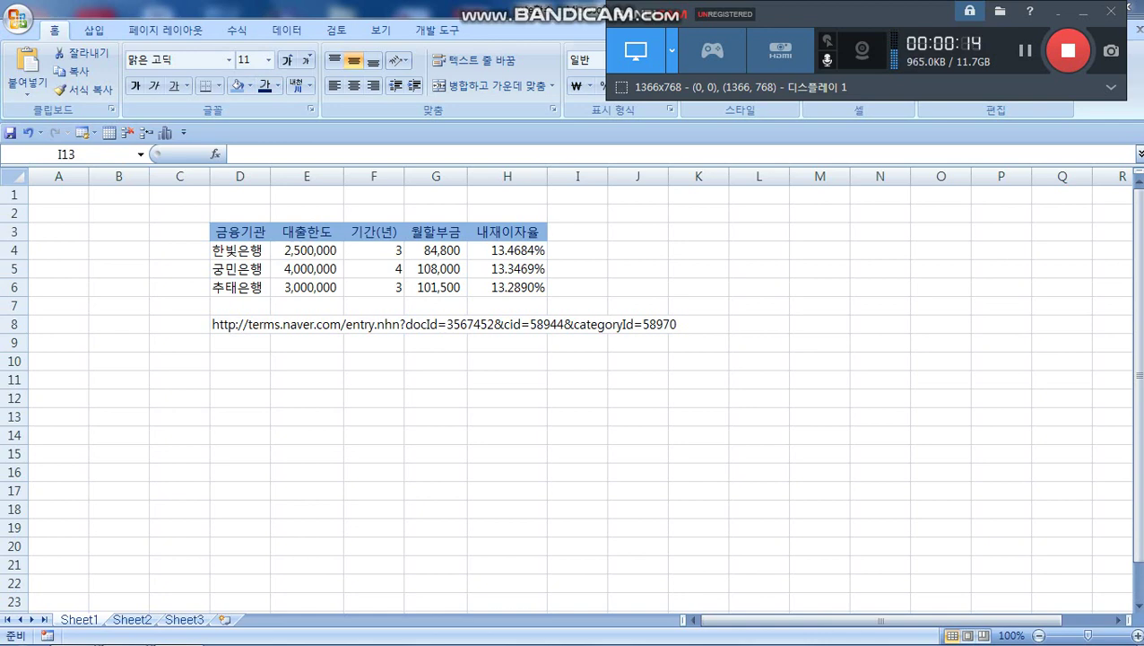
- Review the first bank's loan limit, term, monthly payment and interest rate formula in row 4
click(307, 250)
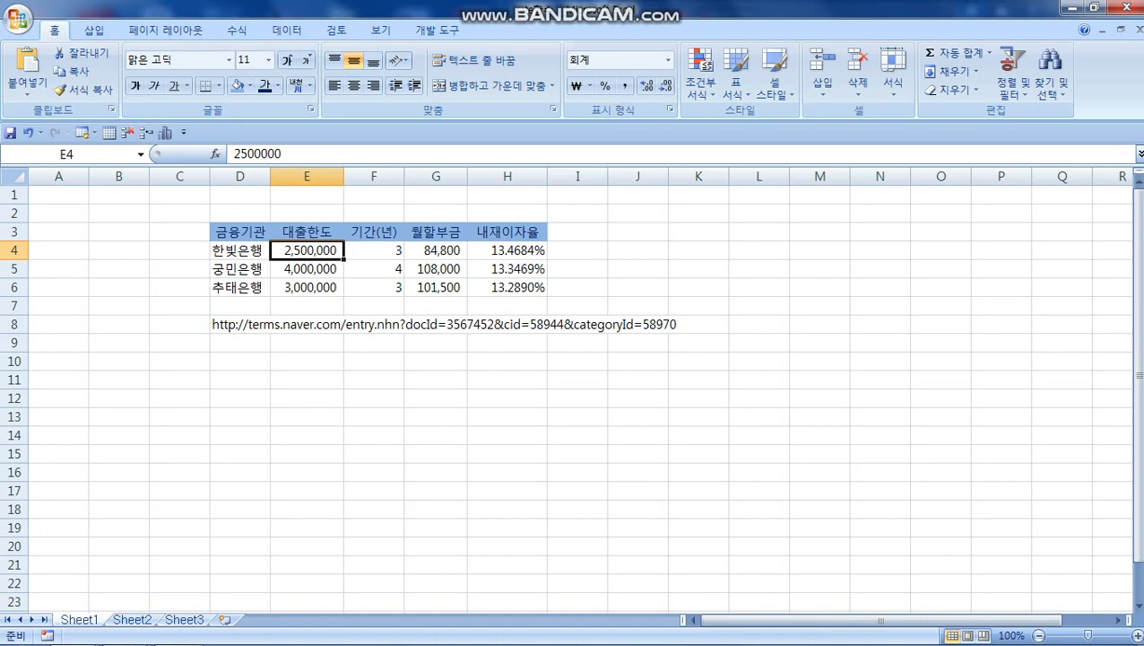
click(373, 250)
click(436, 250)
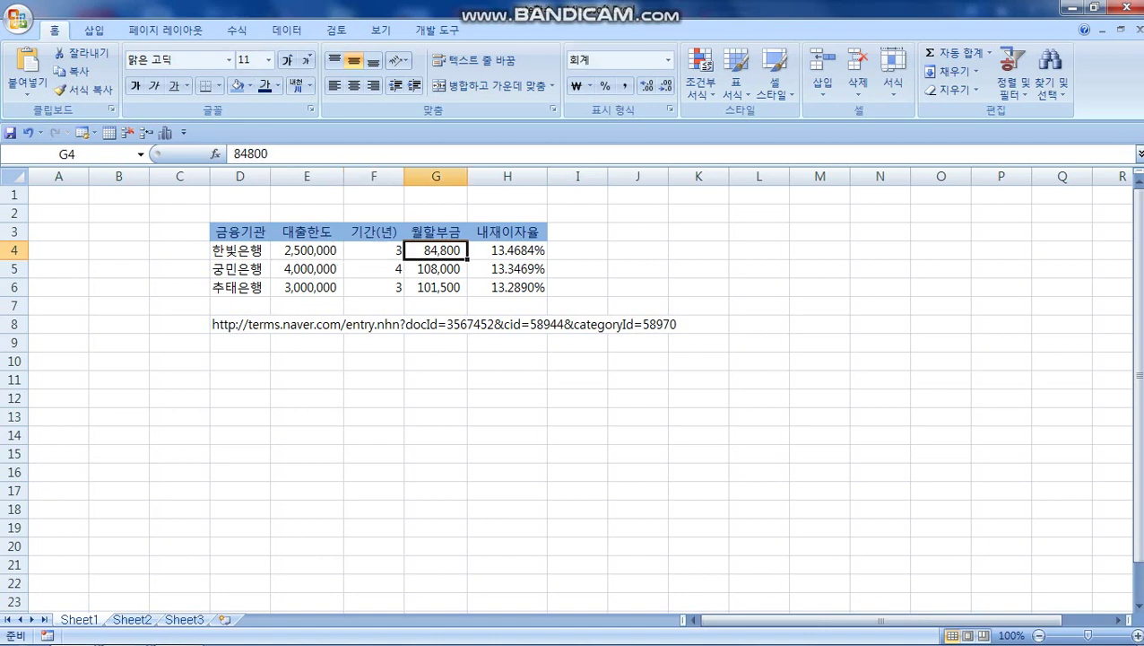
click(507, 250)
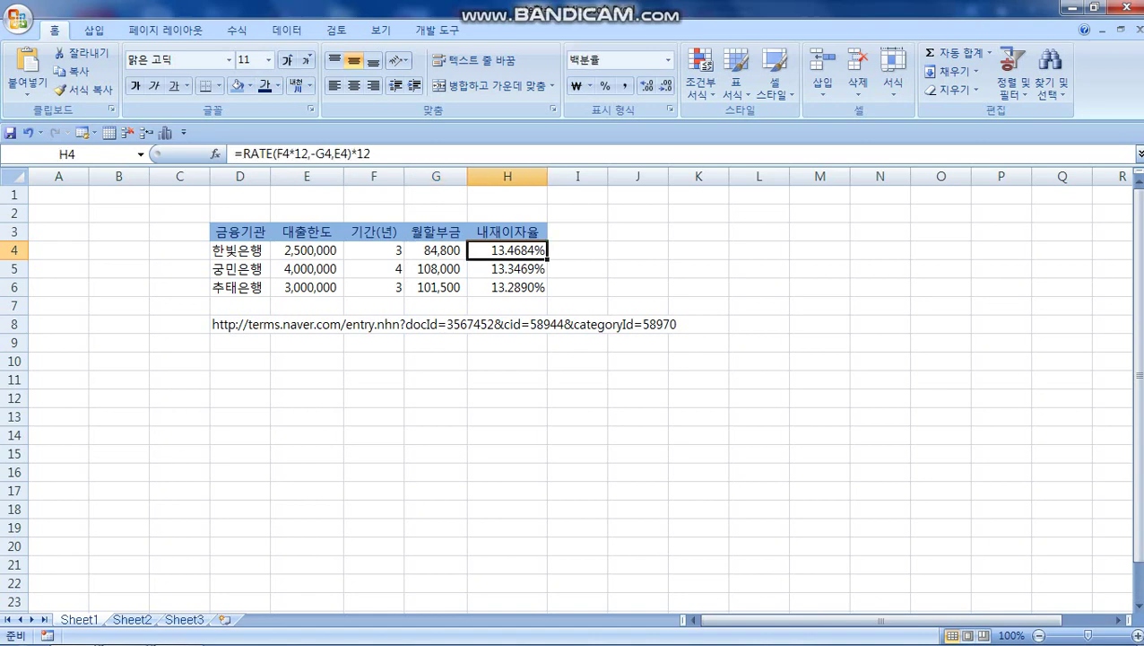
- Clear the existing 내재이자율 formulas from cells H4, H5 and H6
drag(507, 250, 507, 287)
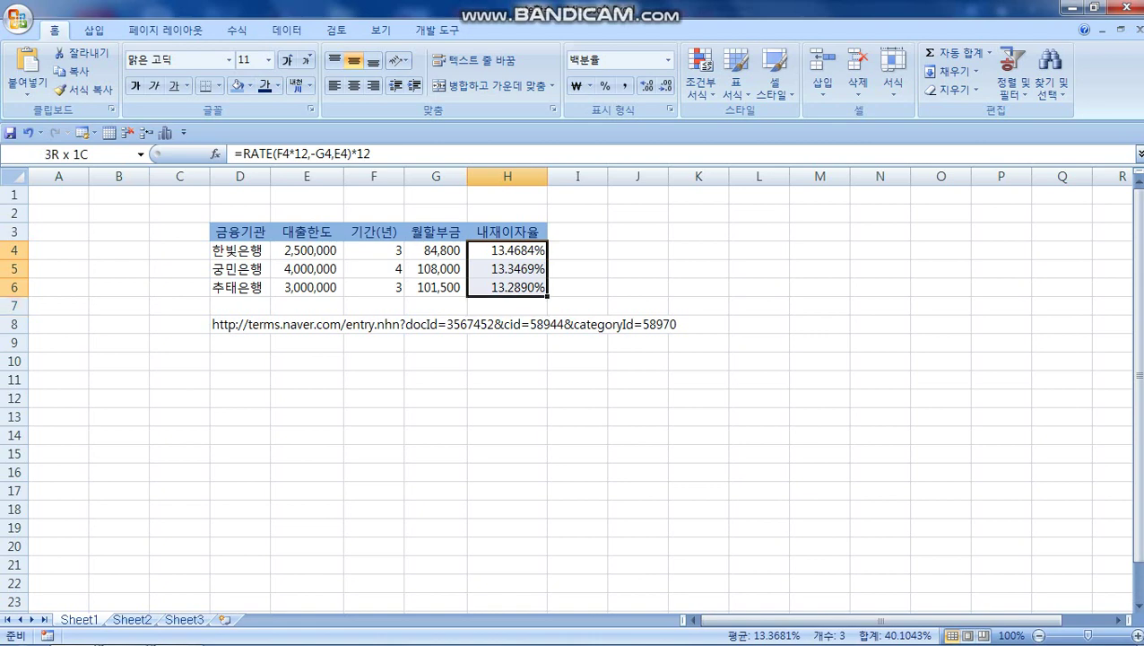
key(F2)
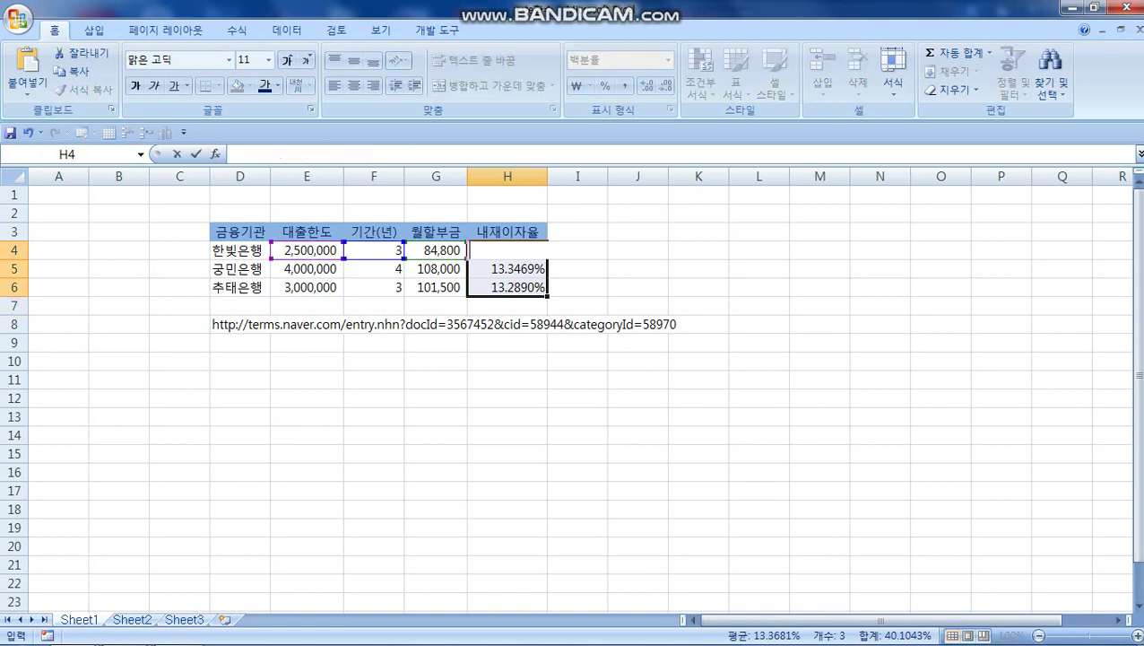
click(578, 287)
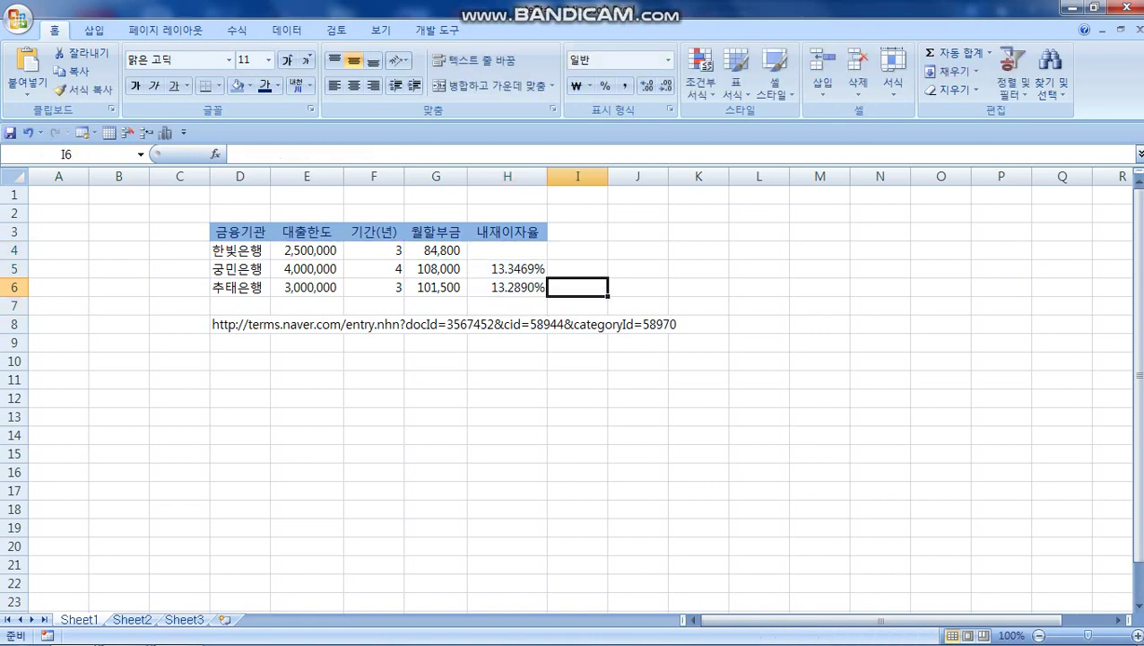
drag(507, 250, 506, 287)
click(507, 287)
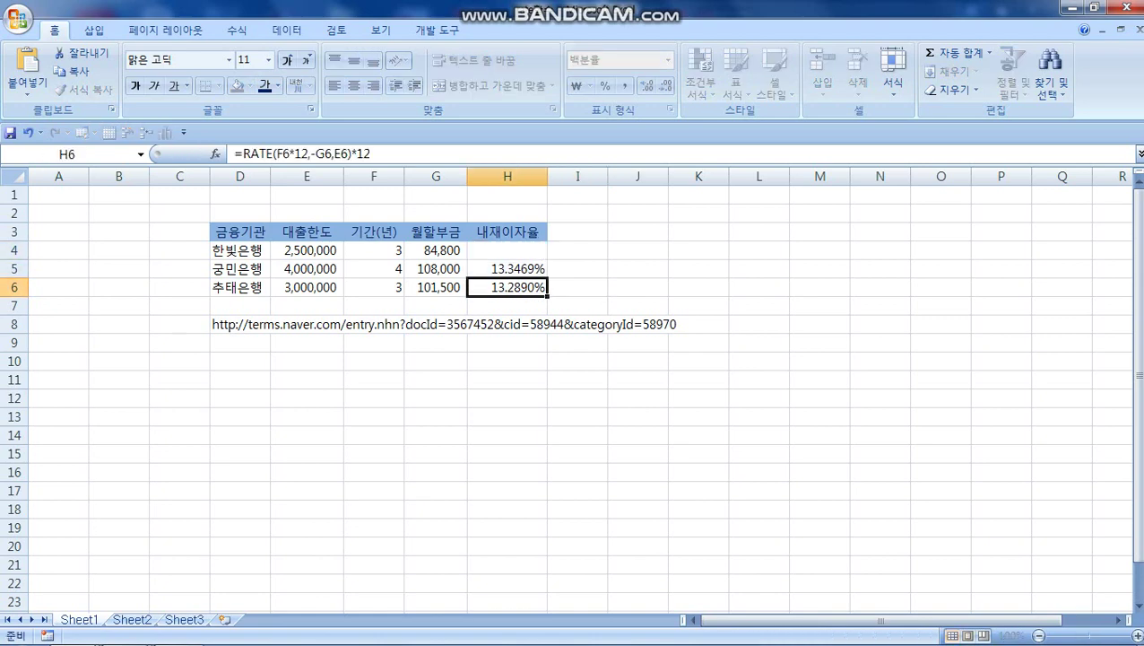
click(507, 268)
key(Delete)
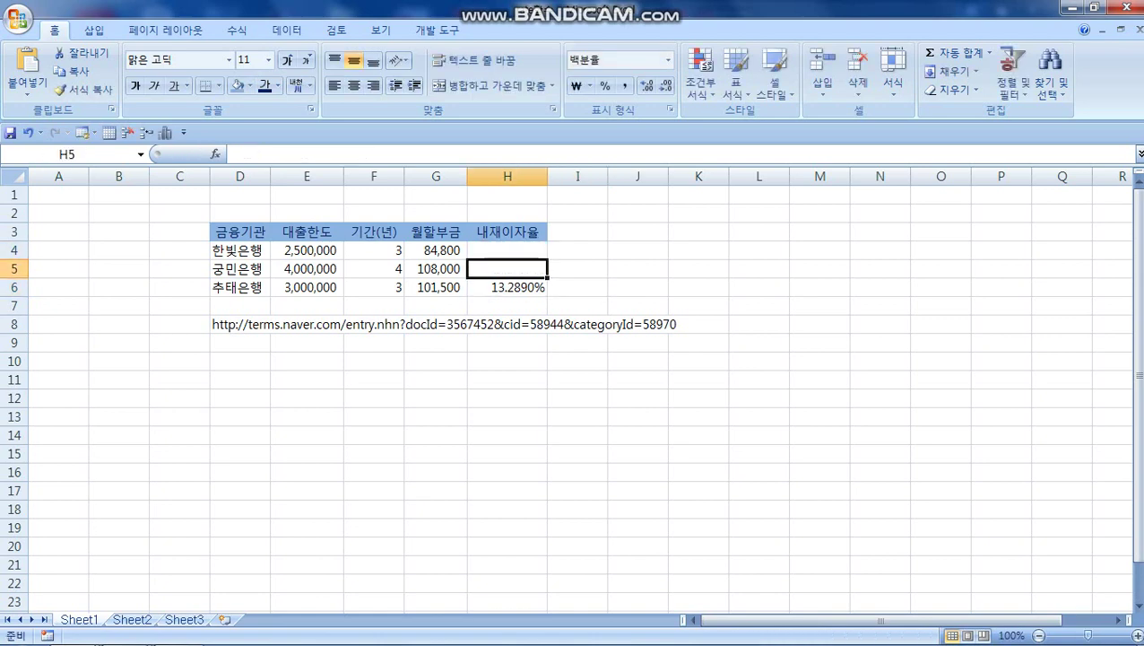
click(507, 287)
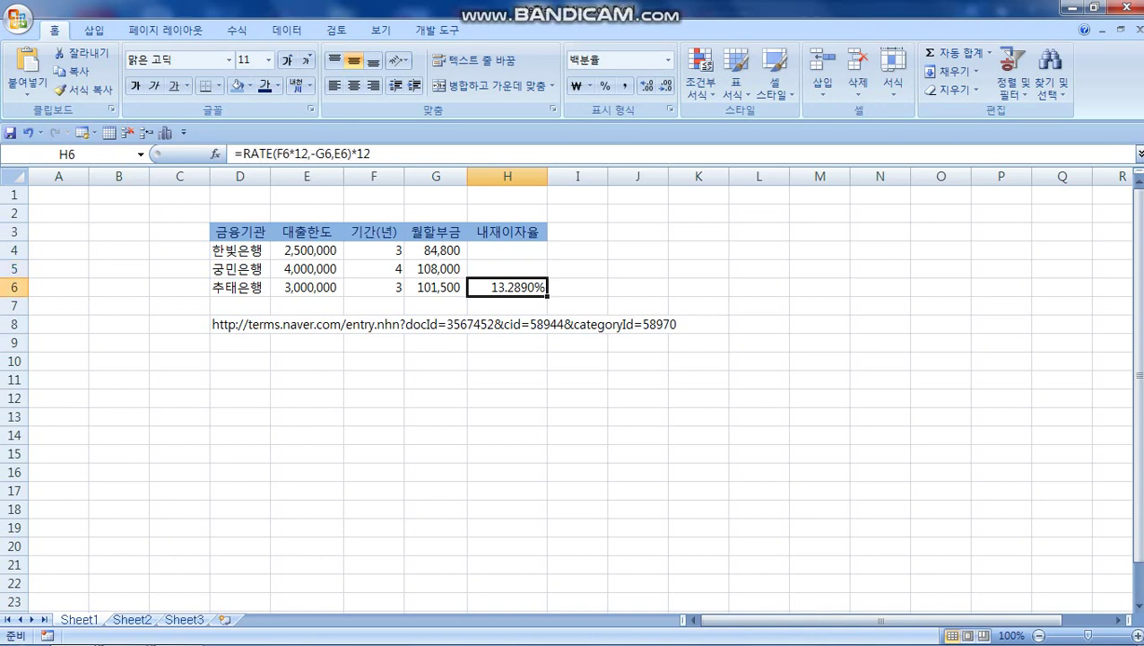
key(Delete)
- Open the function wizard for cell H4, keeping the current Windows color scheme and suppressing further performance messages
click(506, 251)
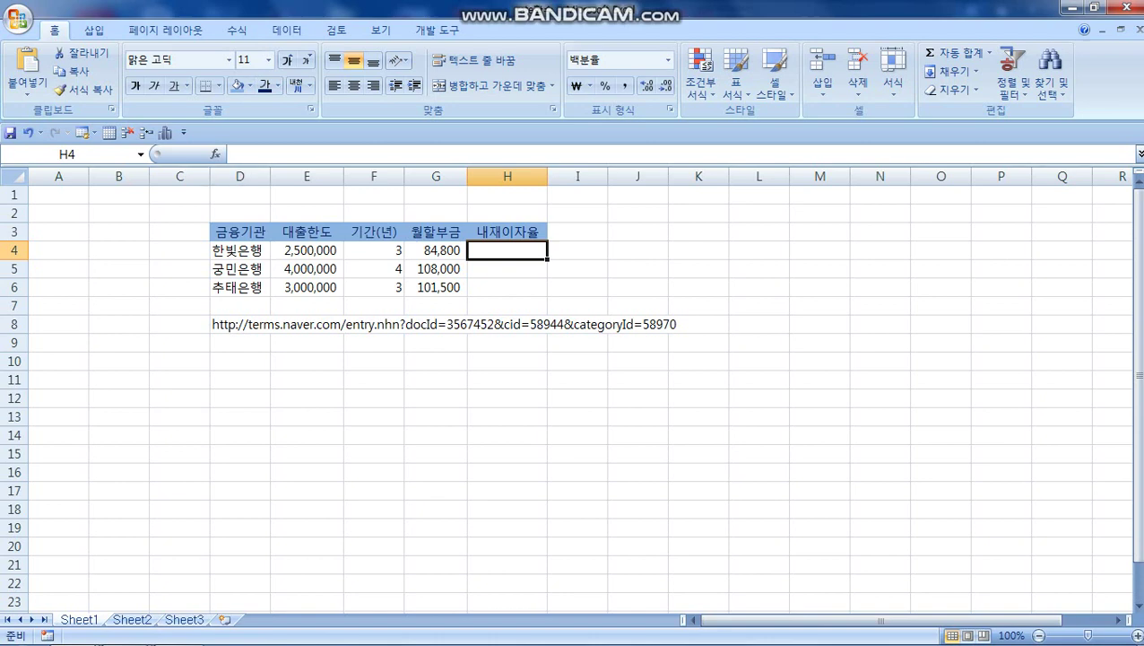
click(215, 155)
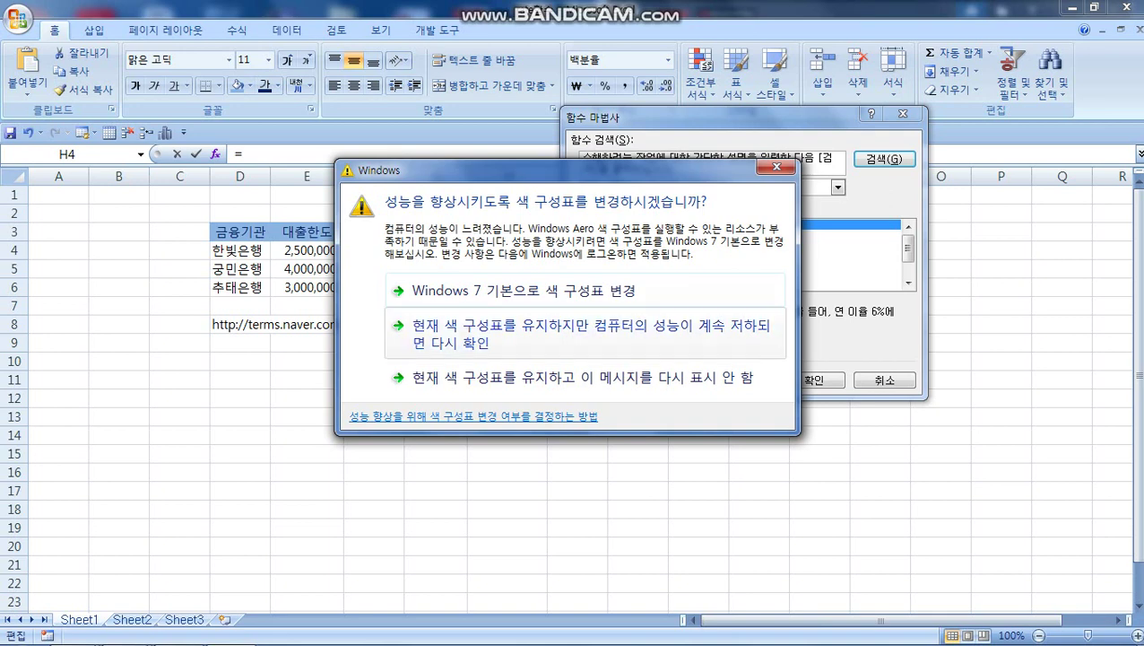
click(508, 376)
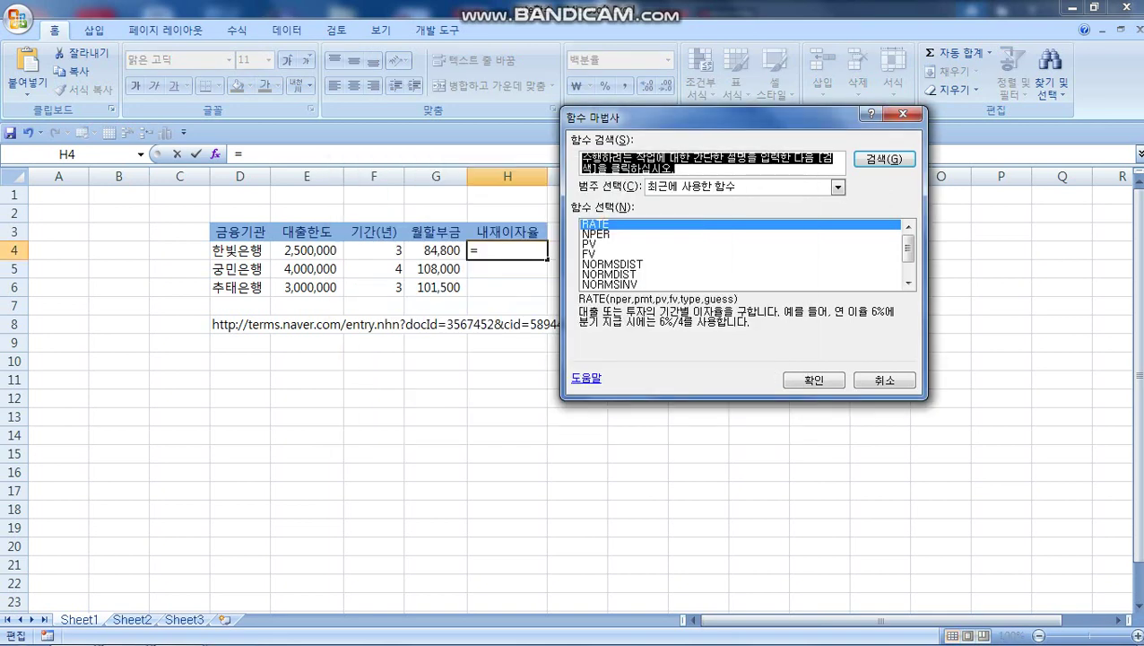
- Search the function wizard for "rate" and insert the RATE function in H4
drag(627, 117, 752, 198)
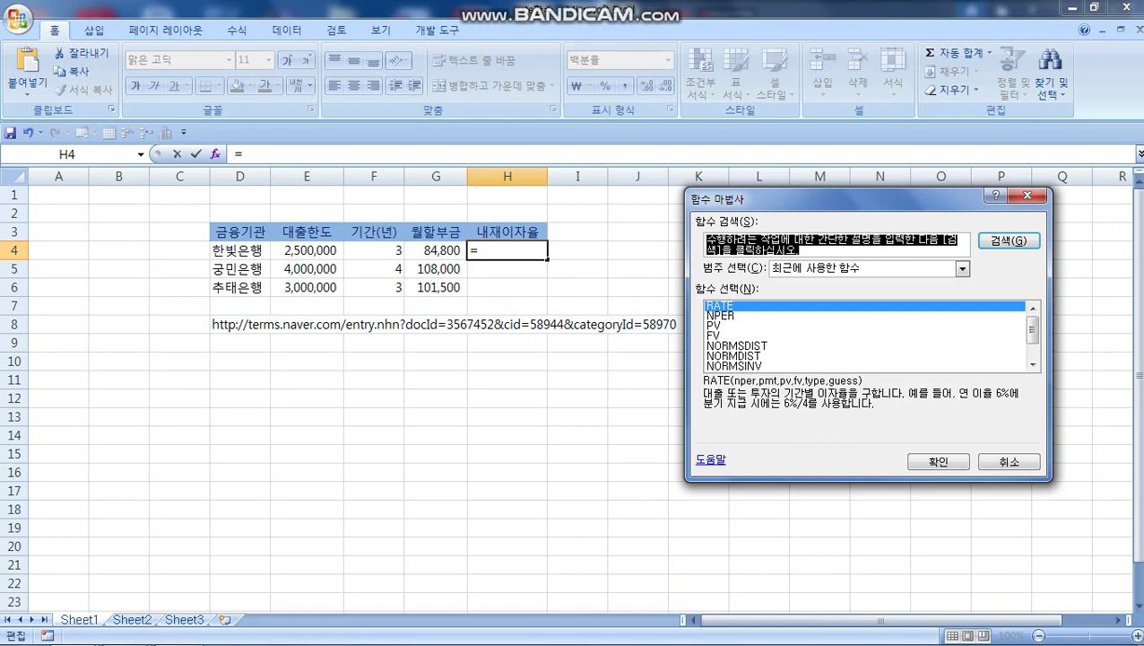
text(i)
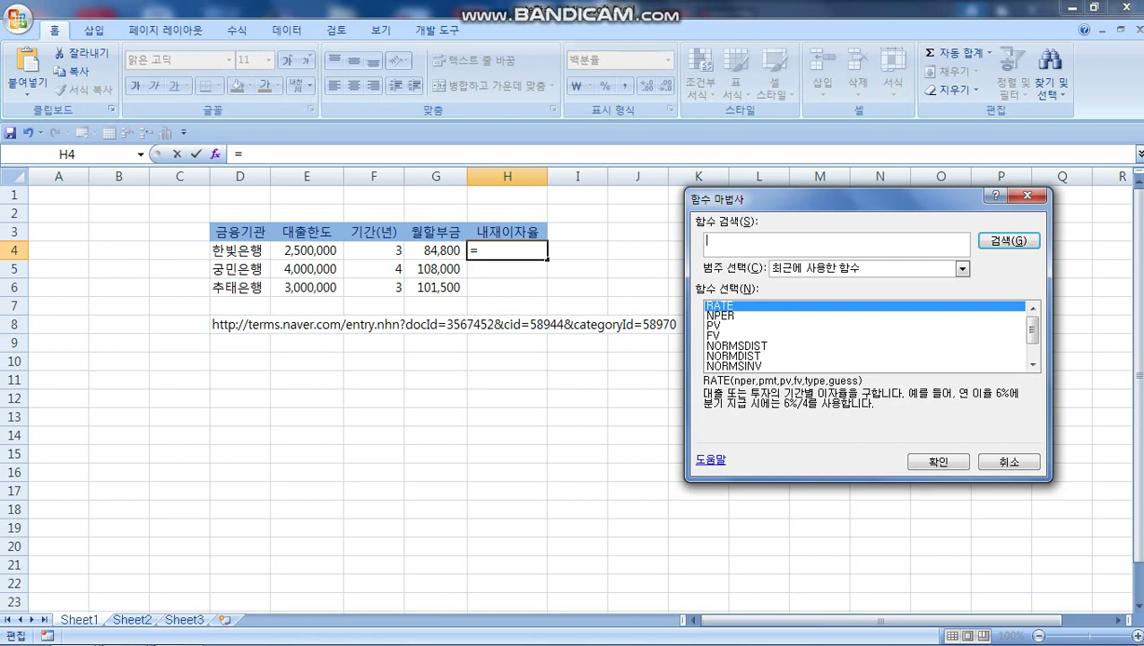
text(ate)
key(Return)
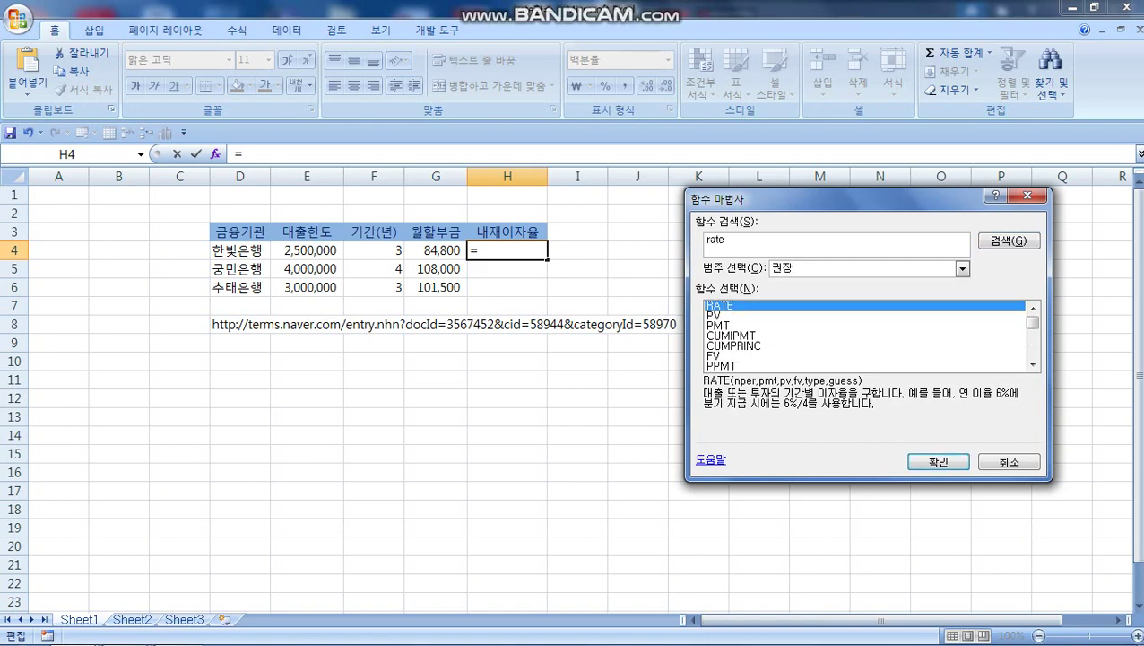
key(Return)
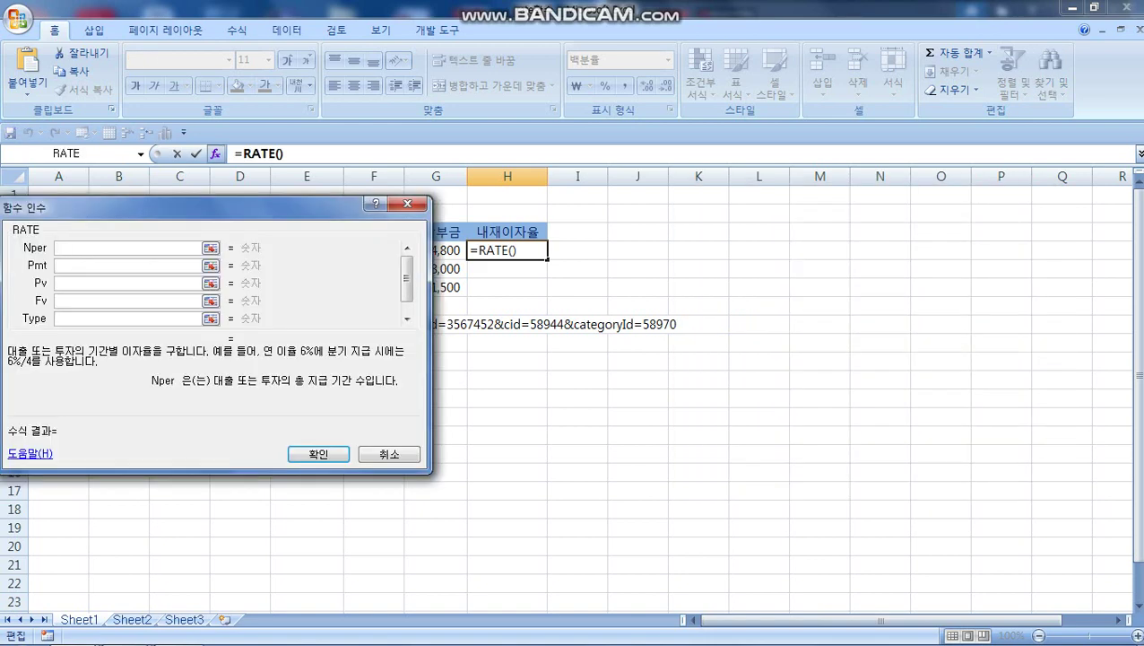
- Set the RATE arguments to Nper F4*12, Pmt -G4 and Pv E4, and confirm the function
drag(90, 208, 603, 313)
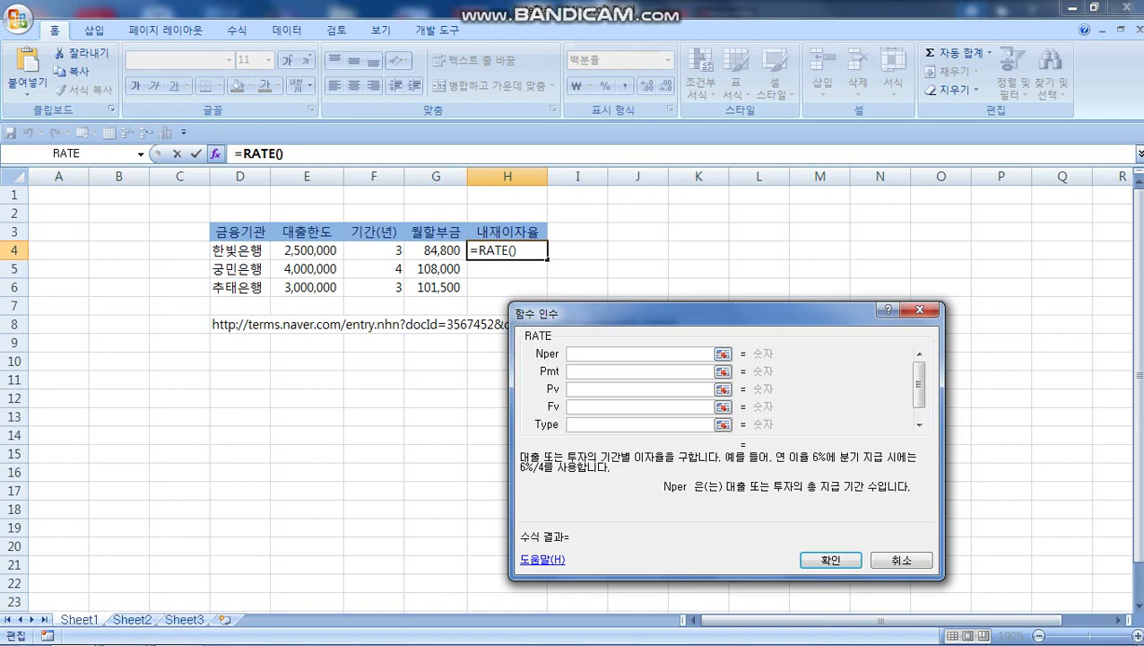
click(374, 250)
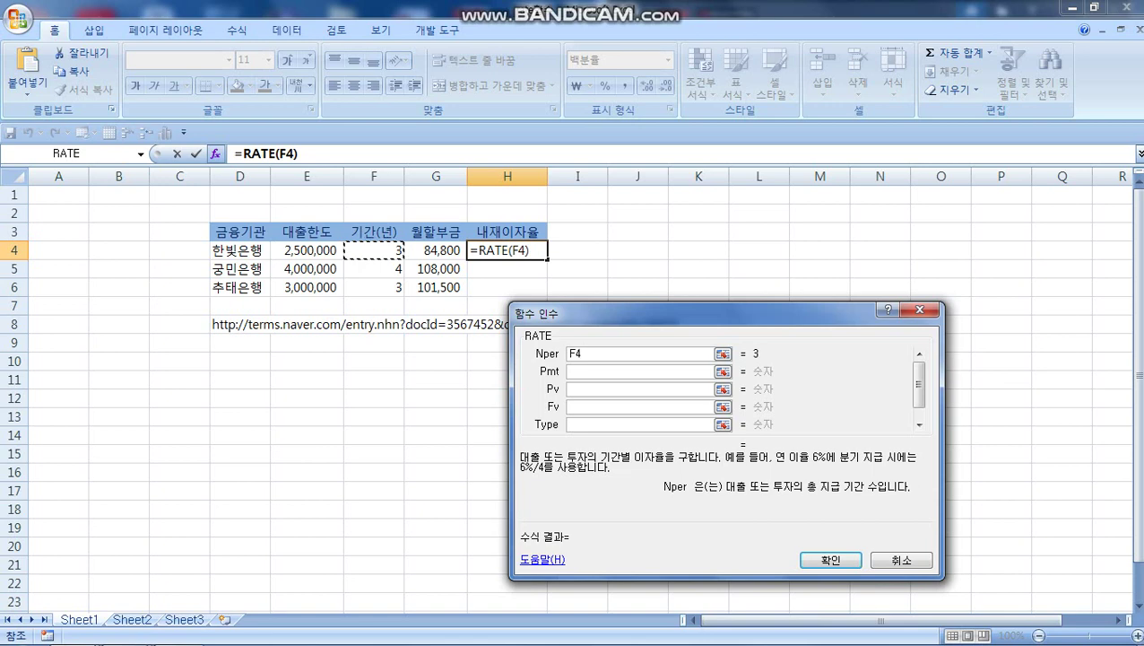
text(*12)
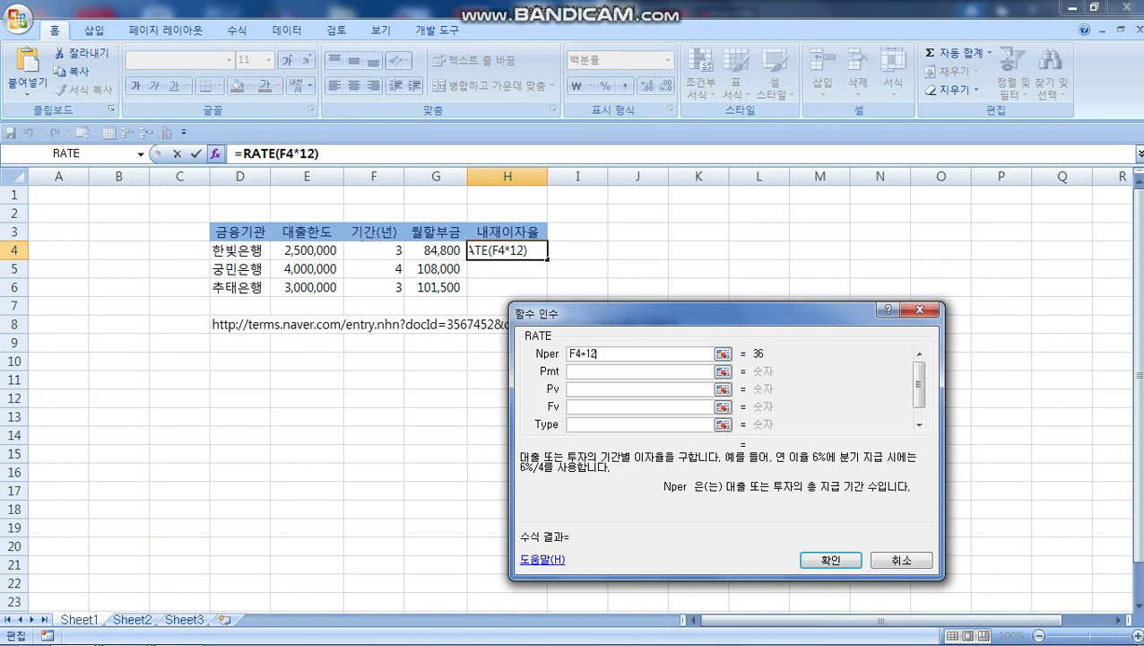
click(638, 370)
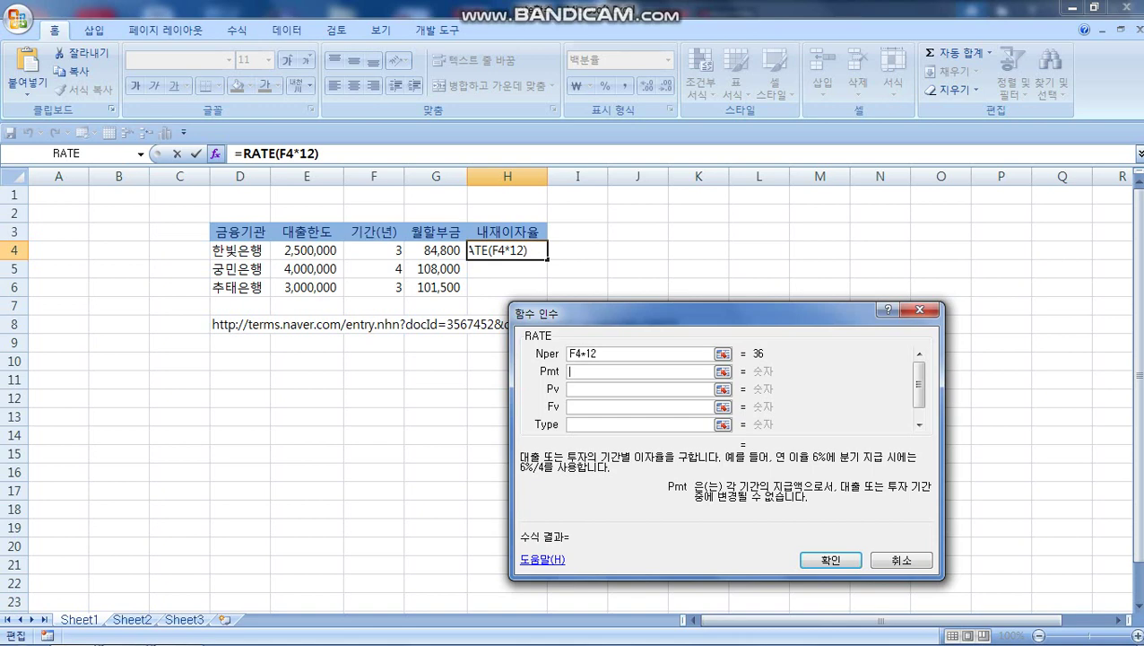
text(-)
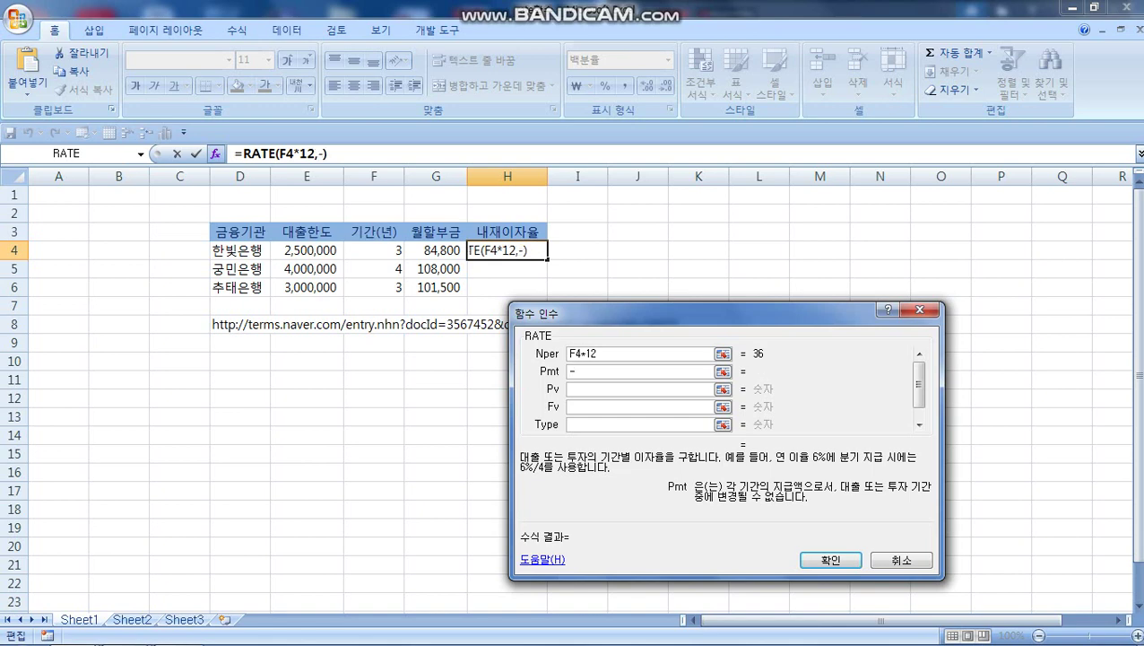
click(436, 250)
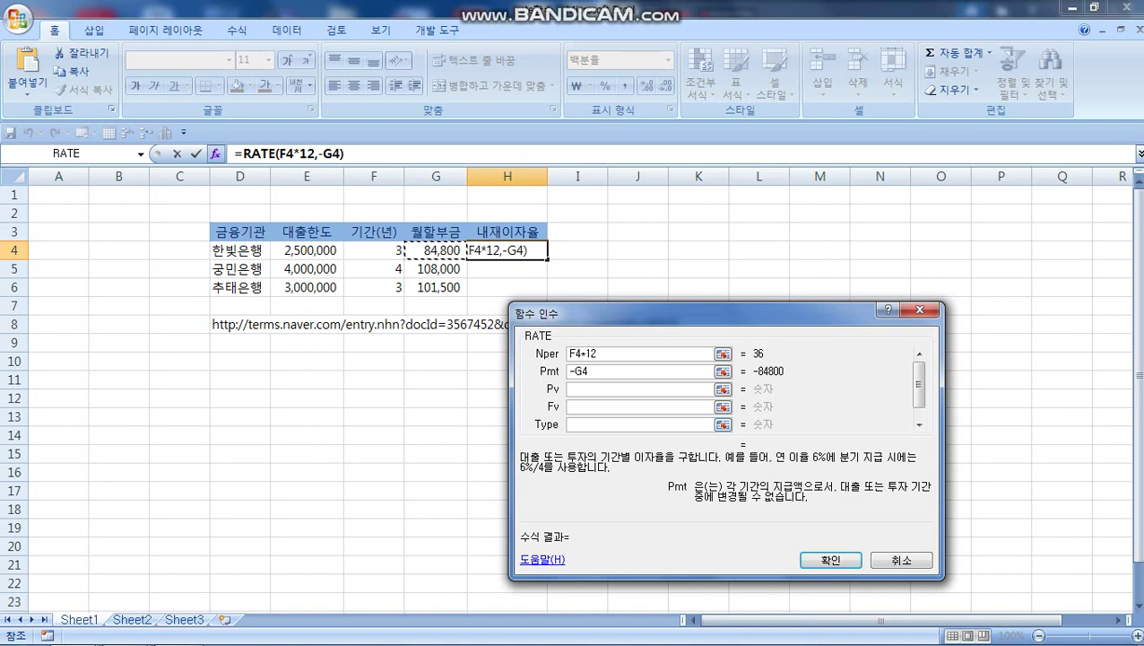
click(638, 388)
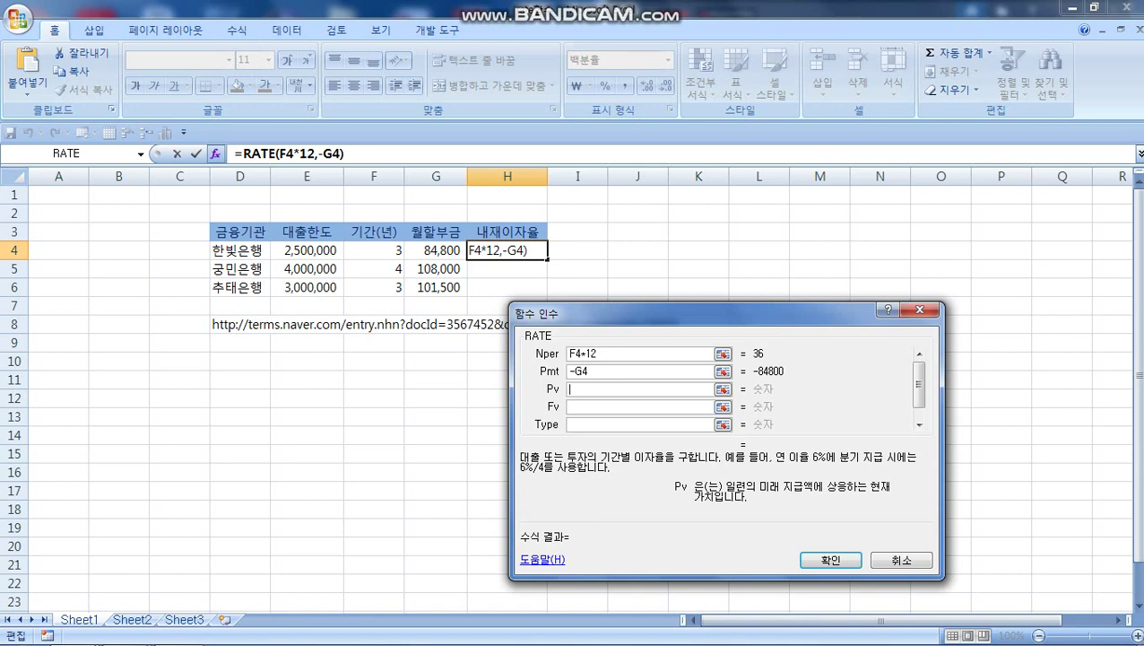
click(307, 250)
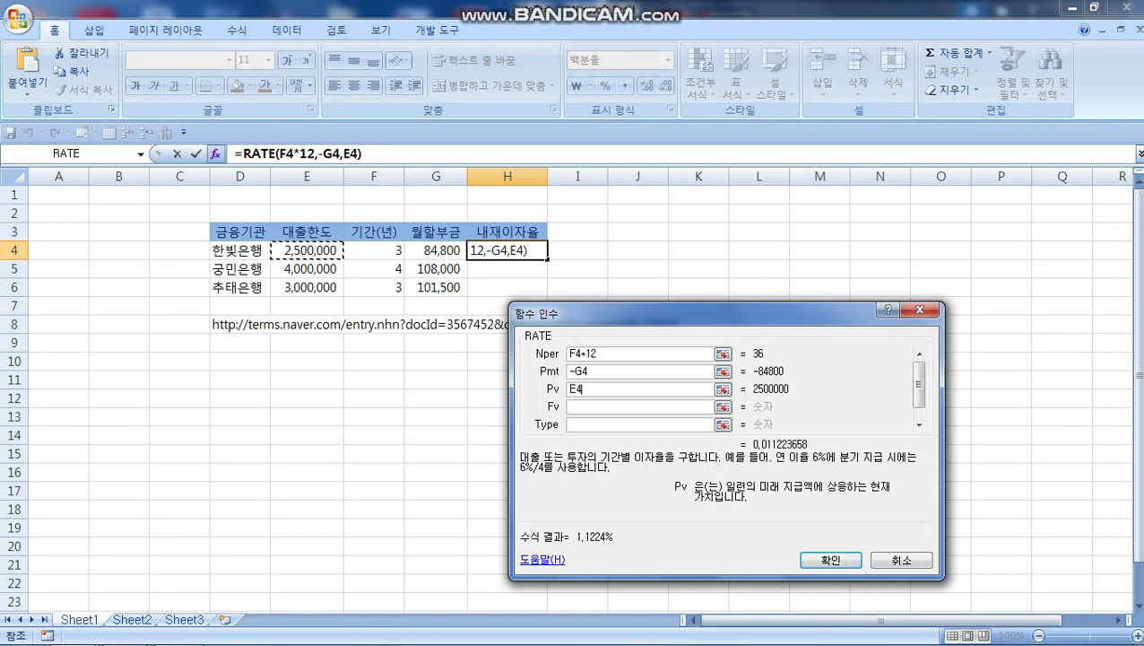
click(831, 560)
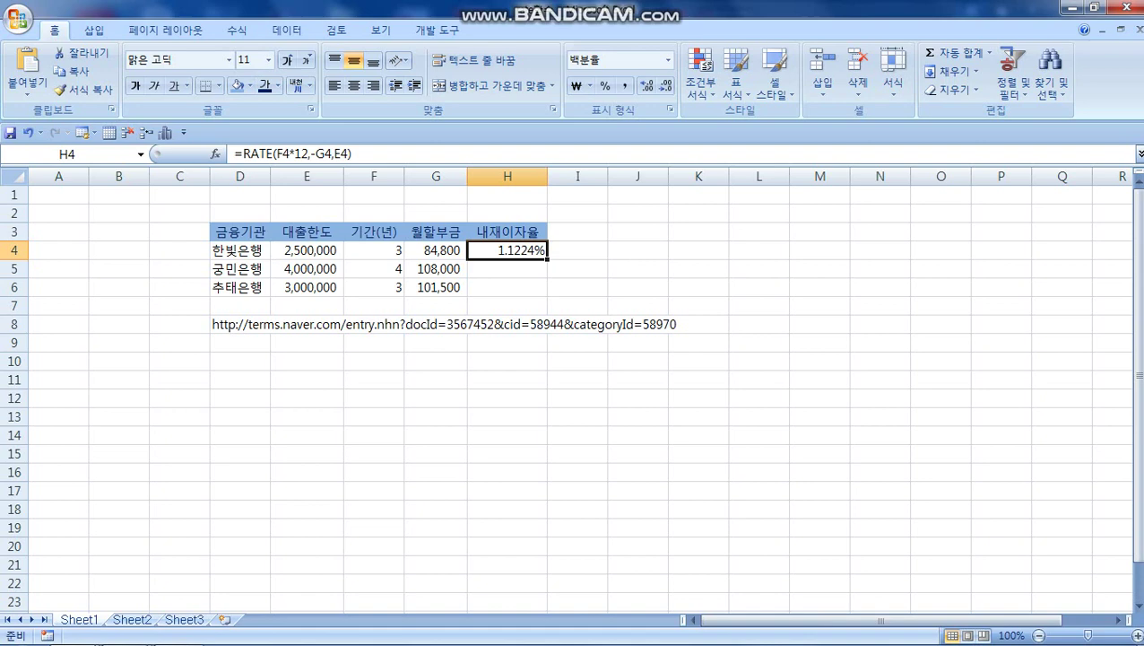
- Annualize the rate in H4 by appending *12 to its RATE formula
key(F2)
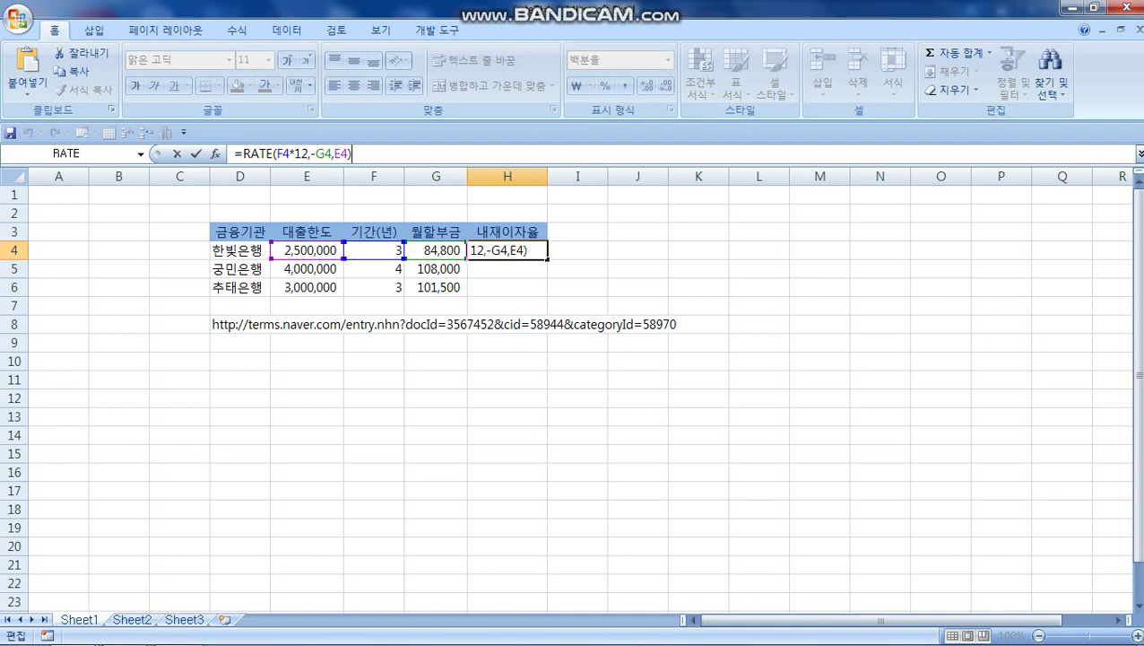
text(*12)
key(Return)
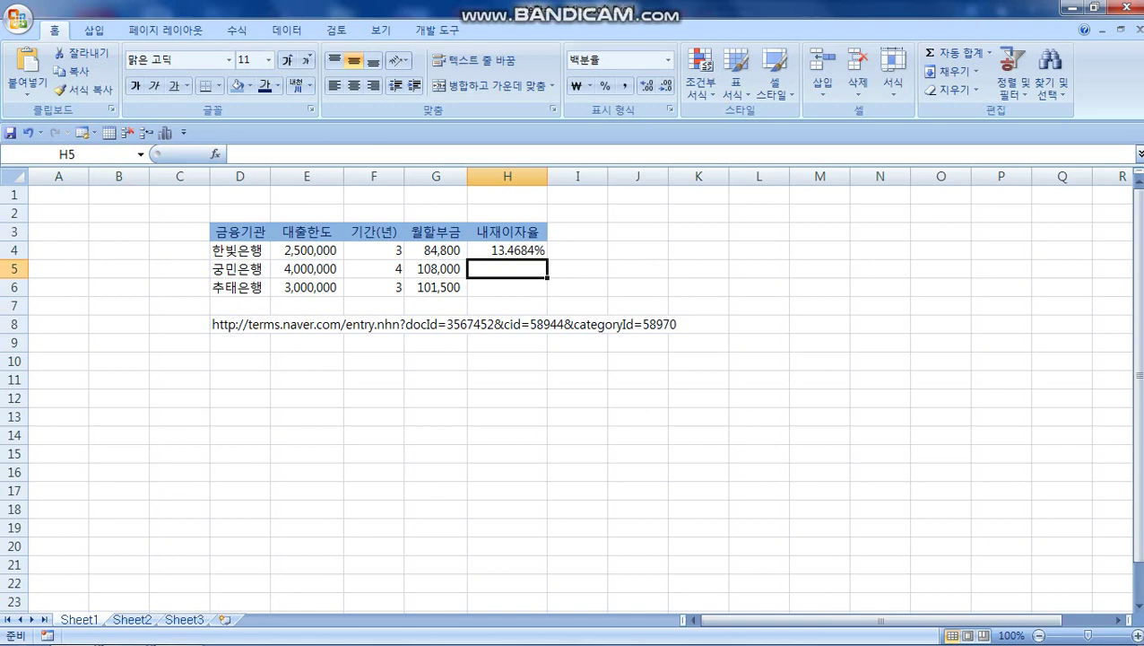
- Reduce H4 to a percentage without decimal places and fill its formula down to H6
click(506, 250)
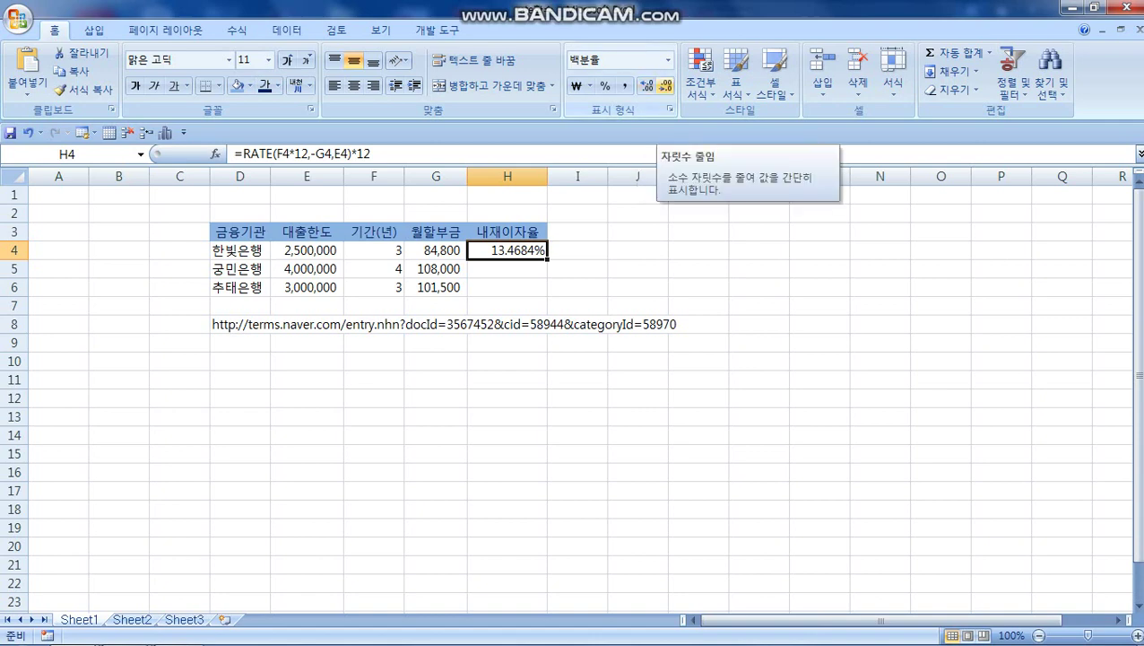
click(664, 87)
click(665, 87)
click(665, 87)
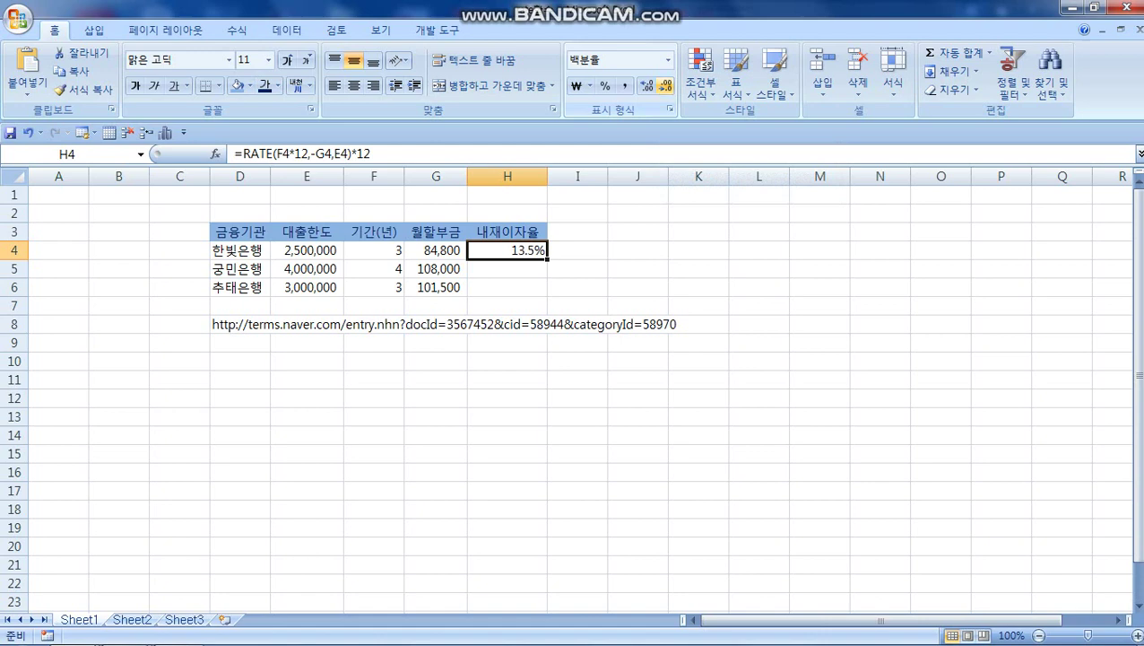
click(664, 87)
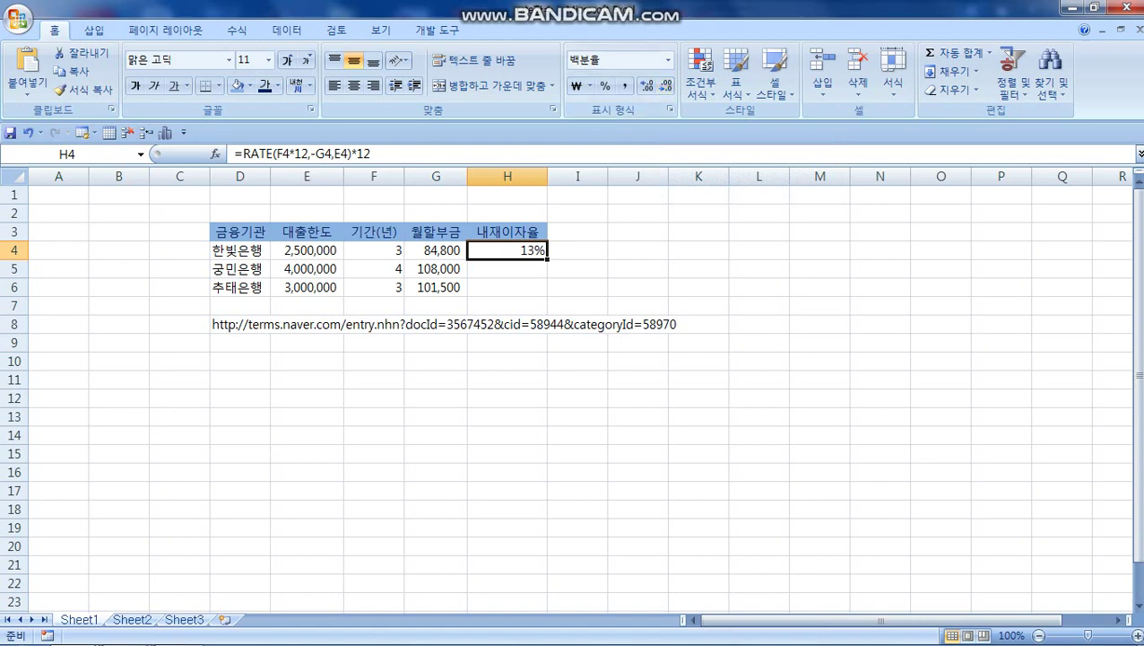
drag(546, 258, 547, 294)
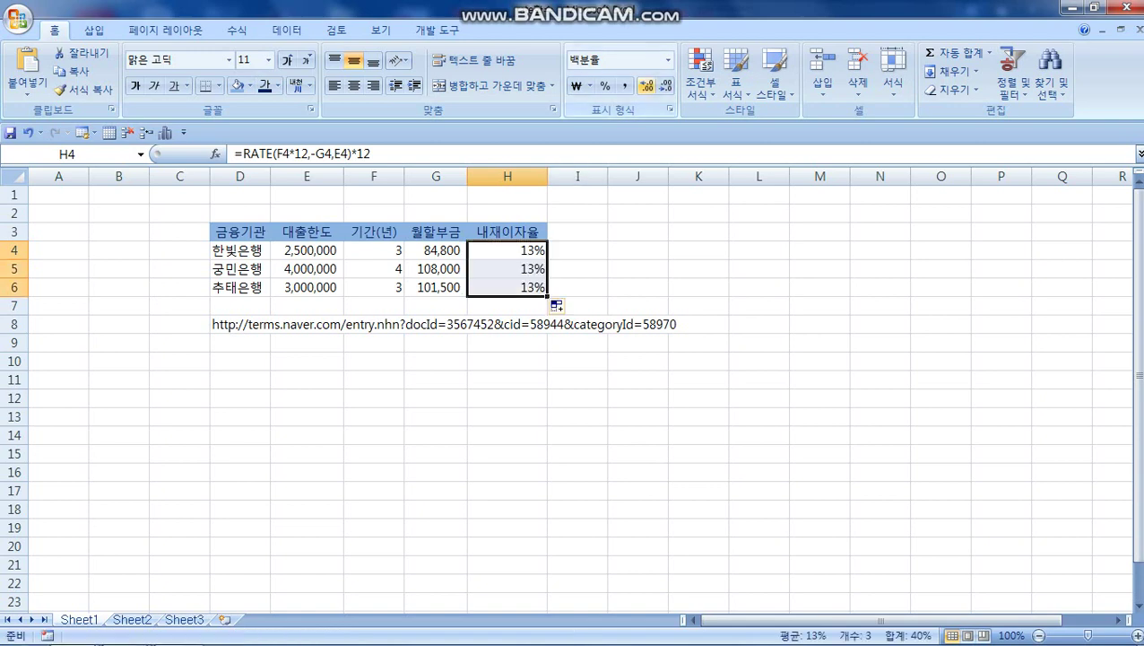
- Increase the decimal places of the interest rates in H4:H6 to five
click(645, 85)
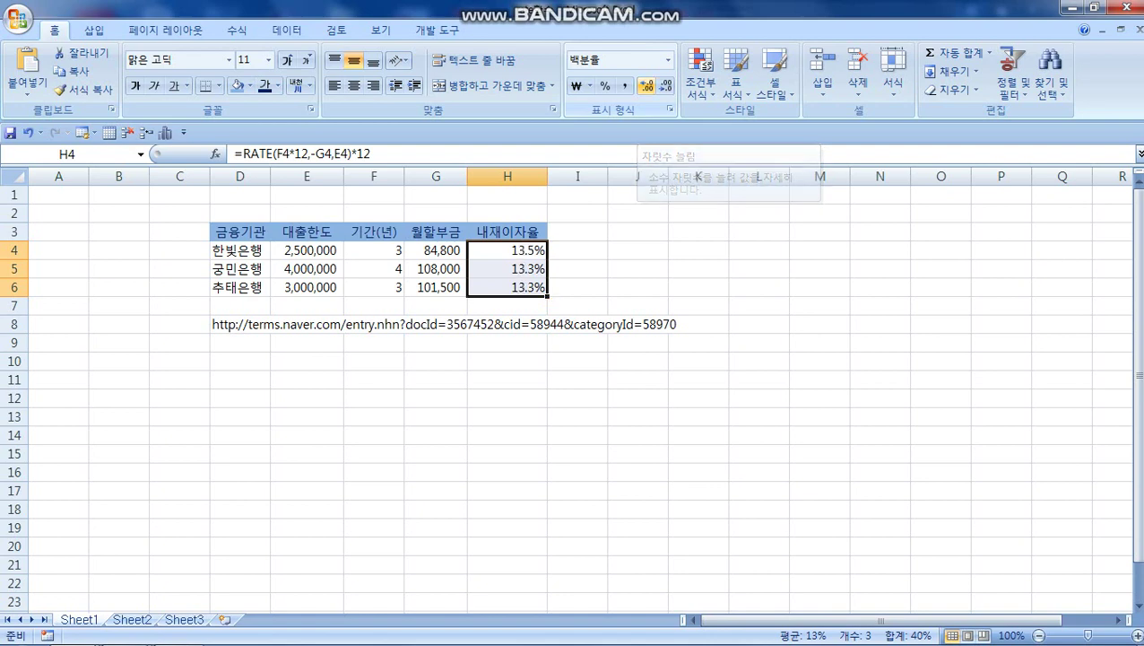
click(646, 85)
click(645, 85)
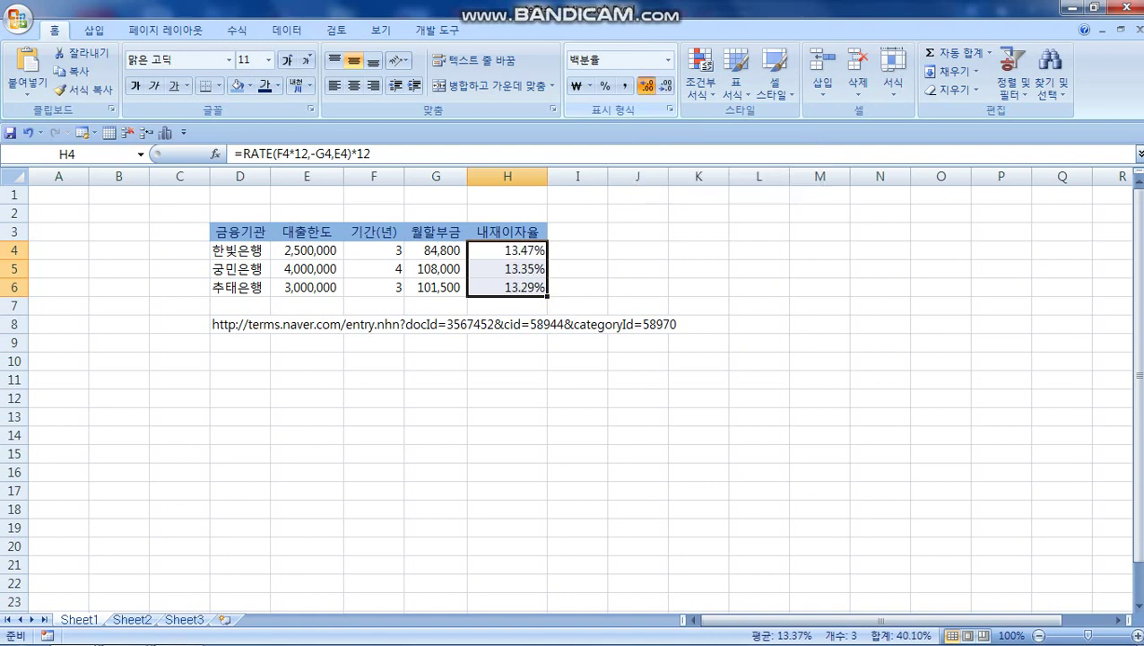
click(645, 85)
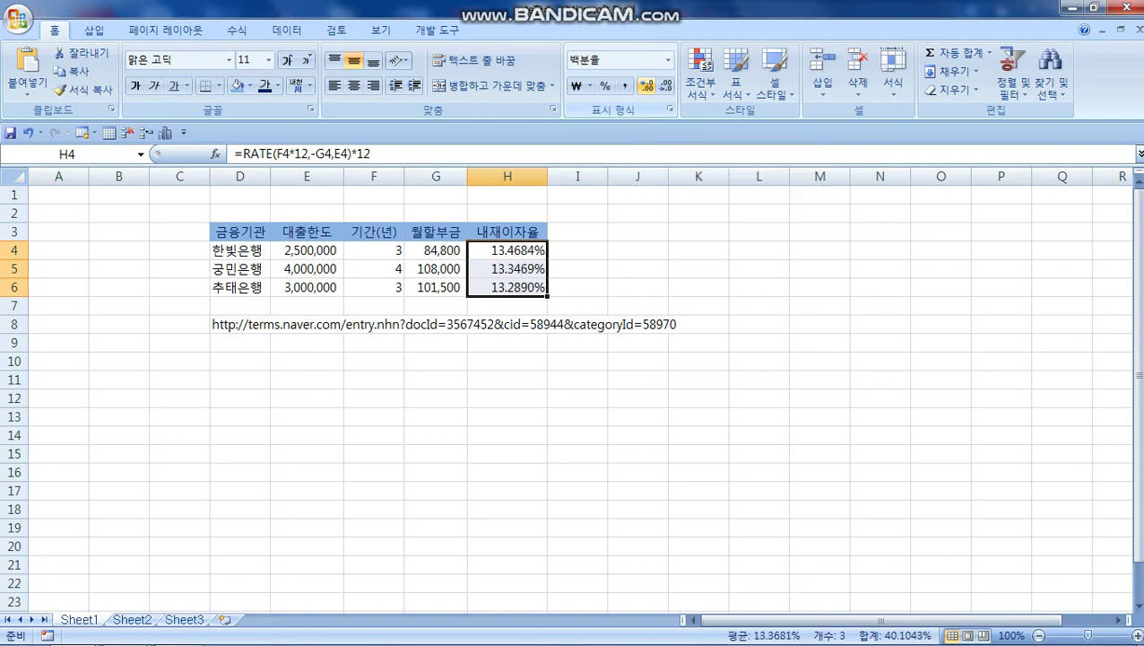
click(646, 85)
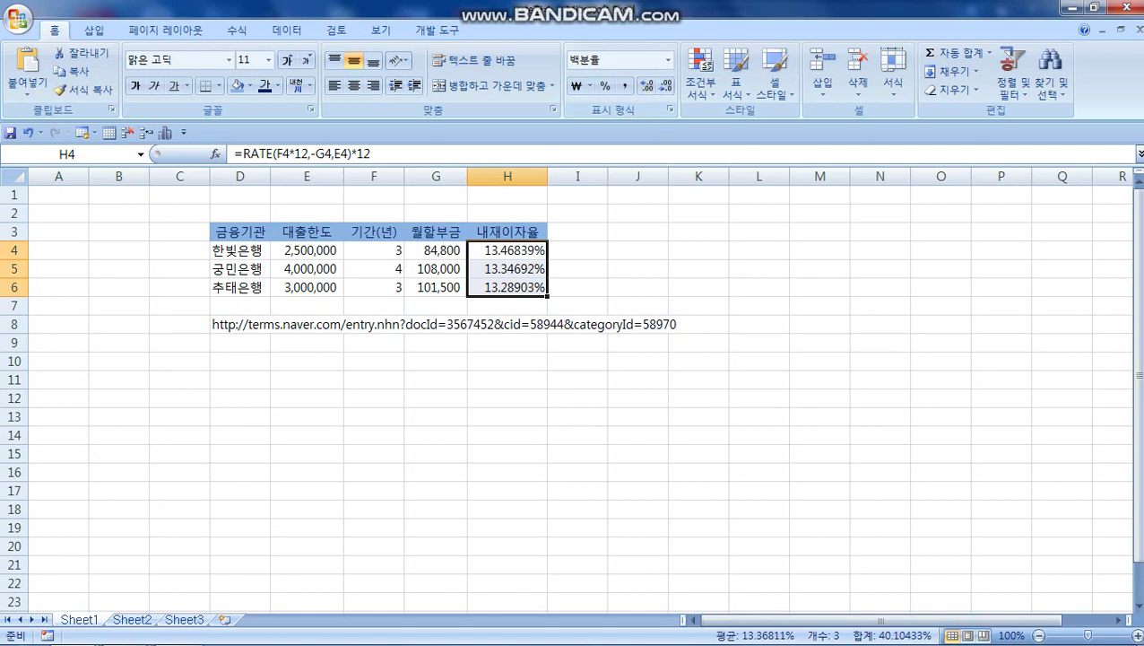
- Examine the RATE formulas and annual interest rates of the three banks in H4:H6
click(577, 250)
click(507, 287)
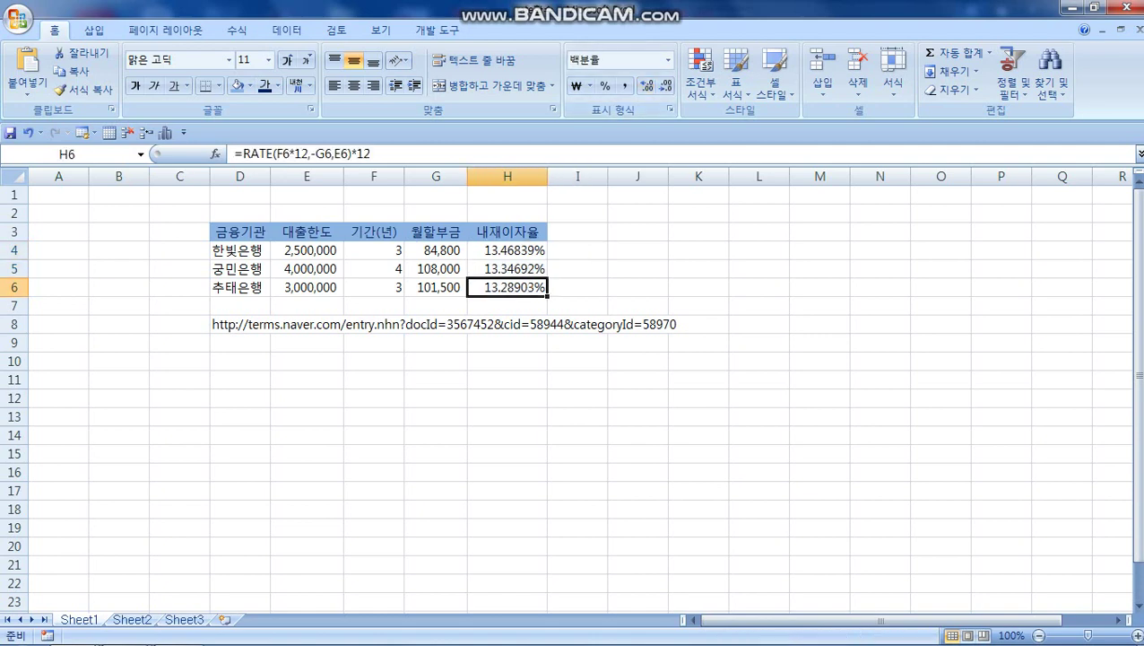
click(507, 324)
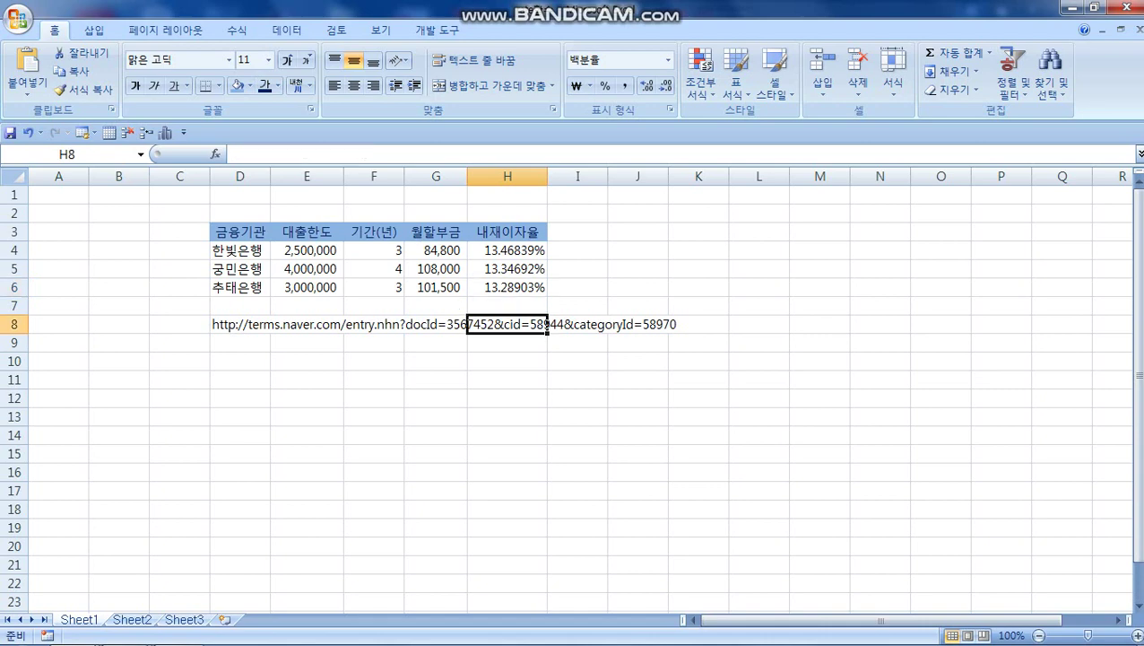
click(306, 324)
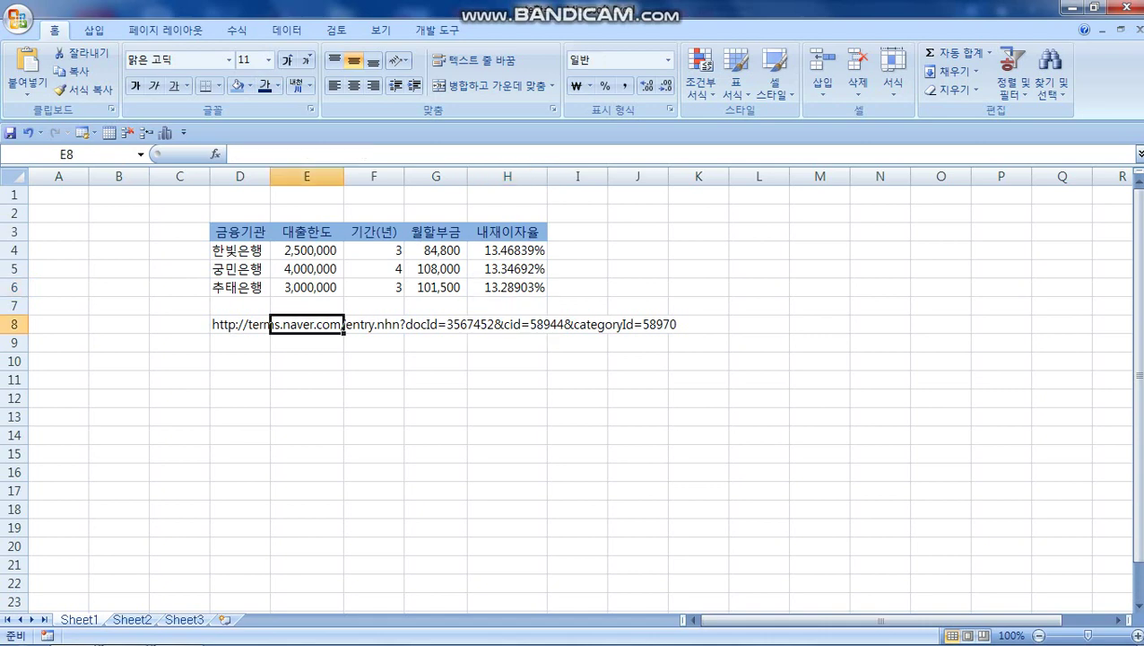
click(373, 323)
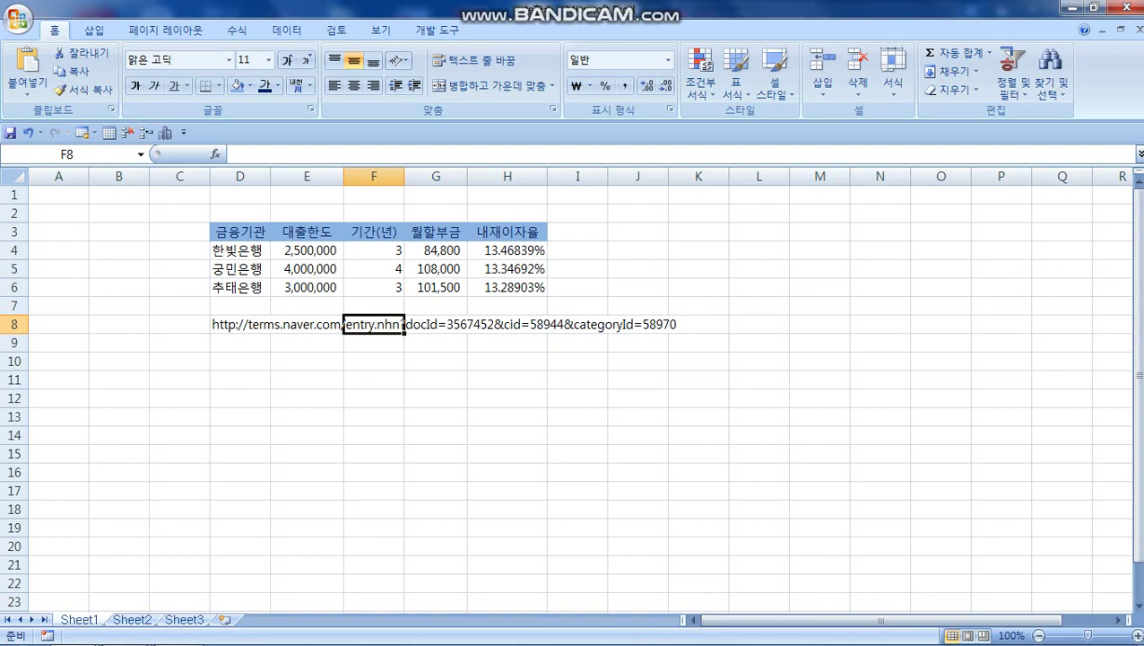
click(506, 250)
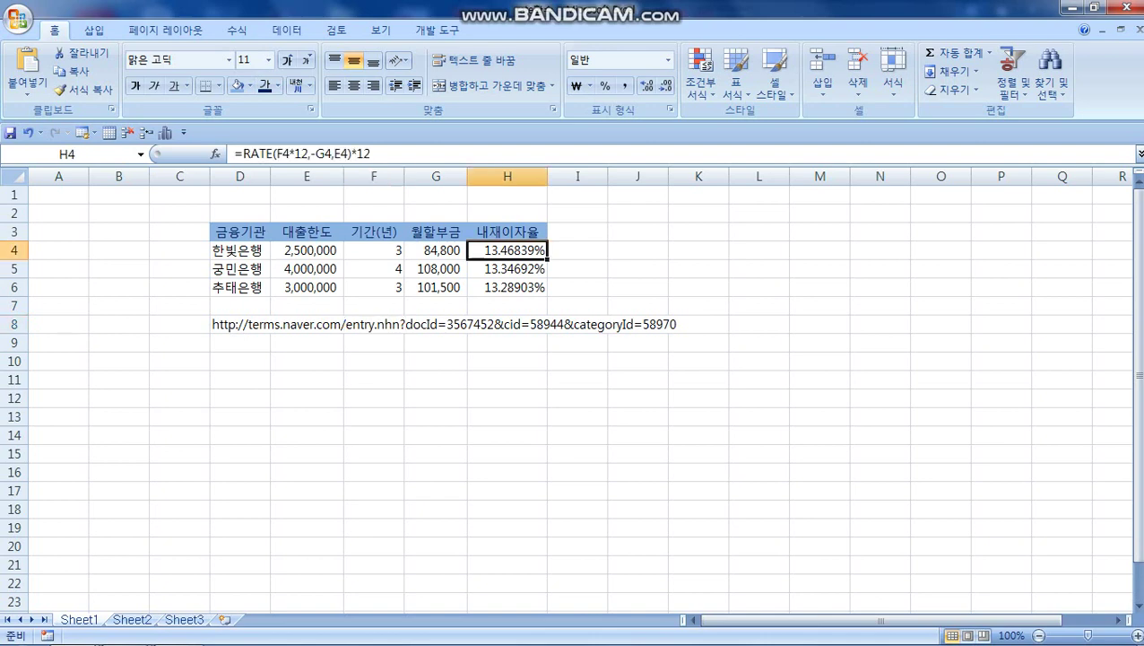
click(506, 287)
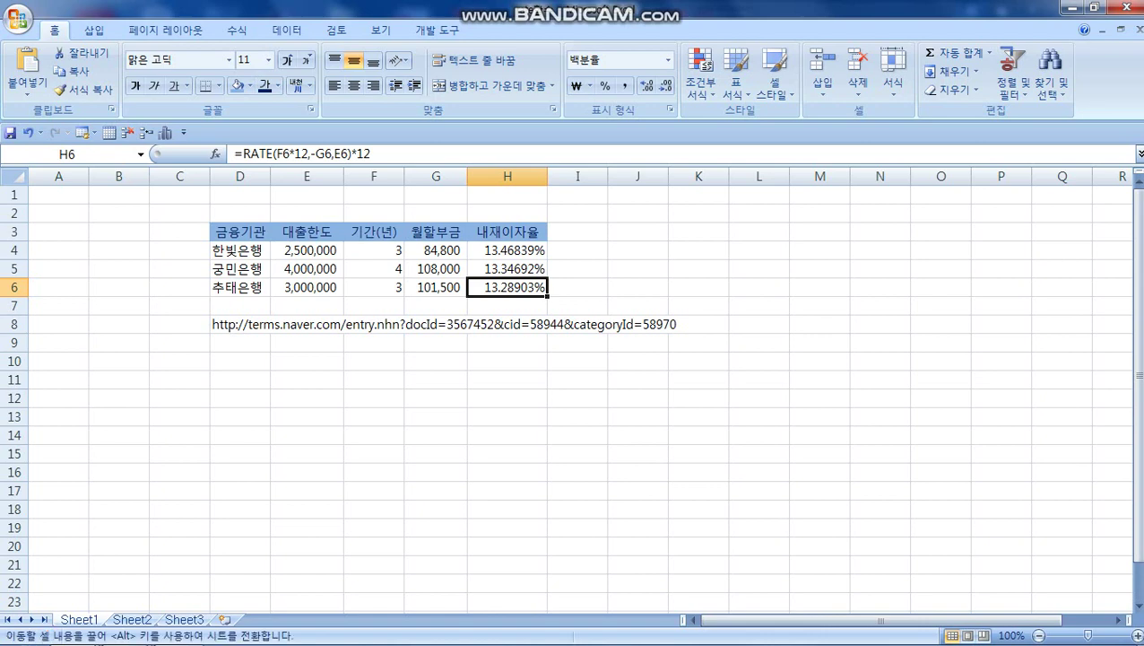
click(507, 268)
click(507, 250)
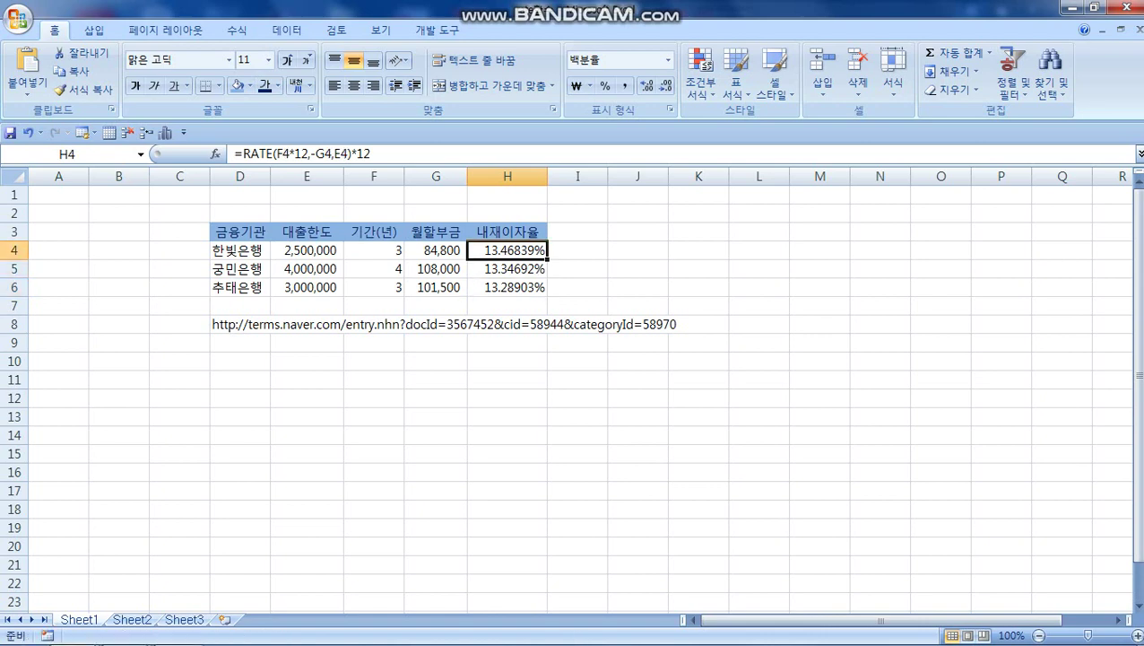
click(506, 269)
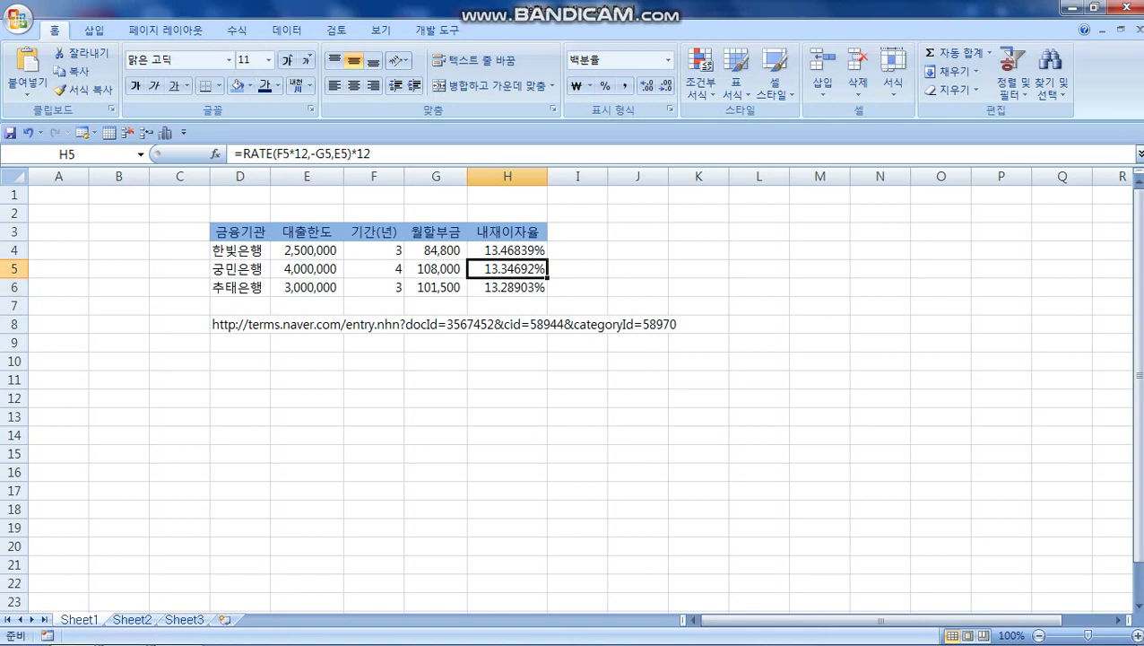
click(506, 287)
click(373, 305)
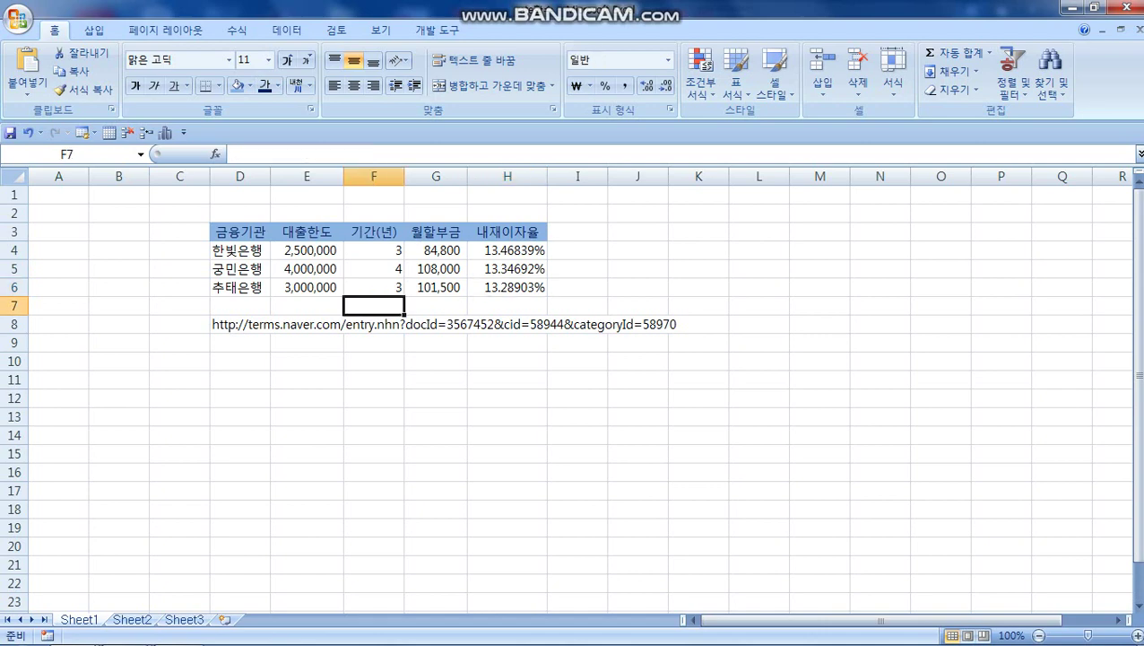
click(373, 287)
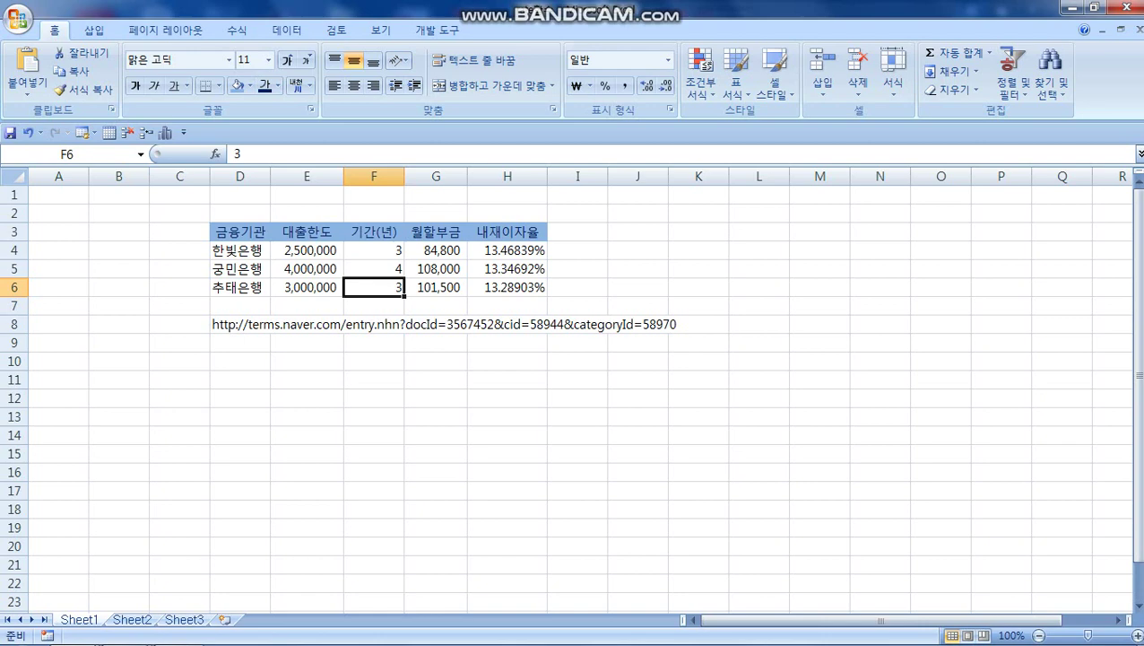
click(307, 287)
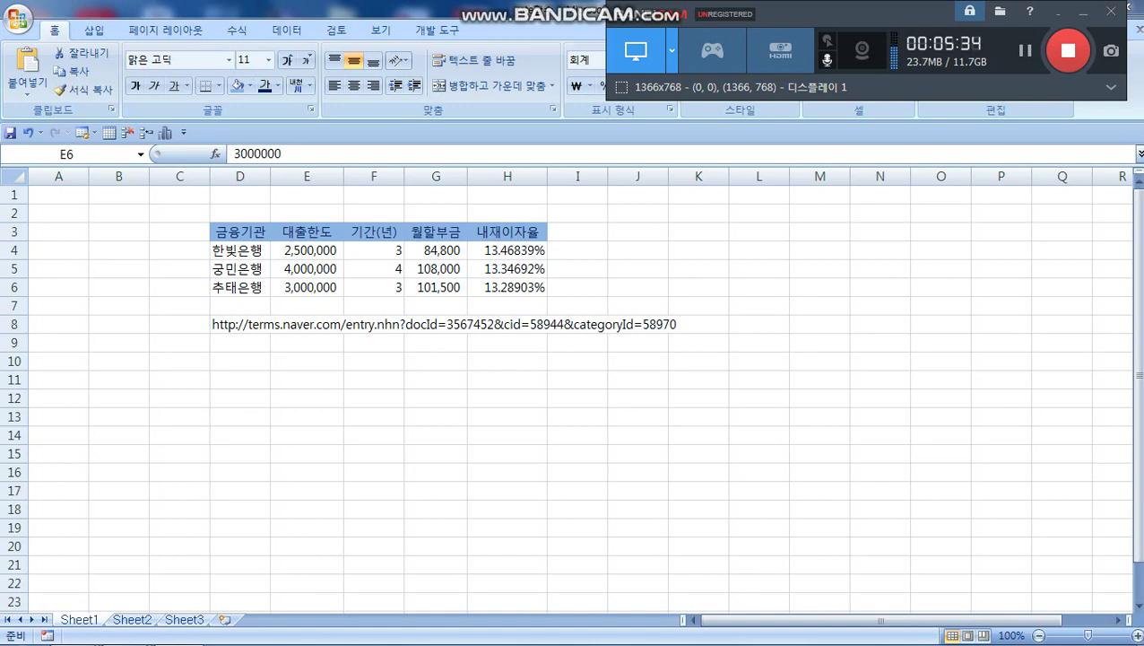
click(306, 287)
click(307, 324)
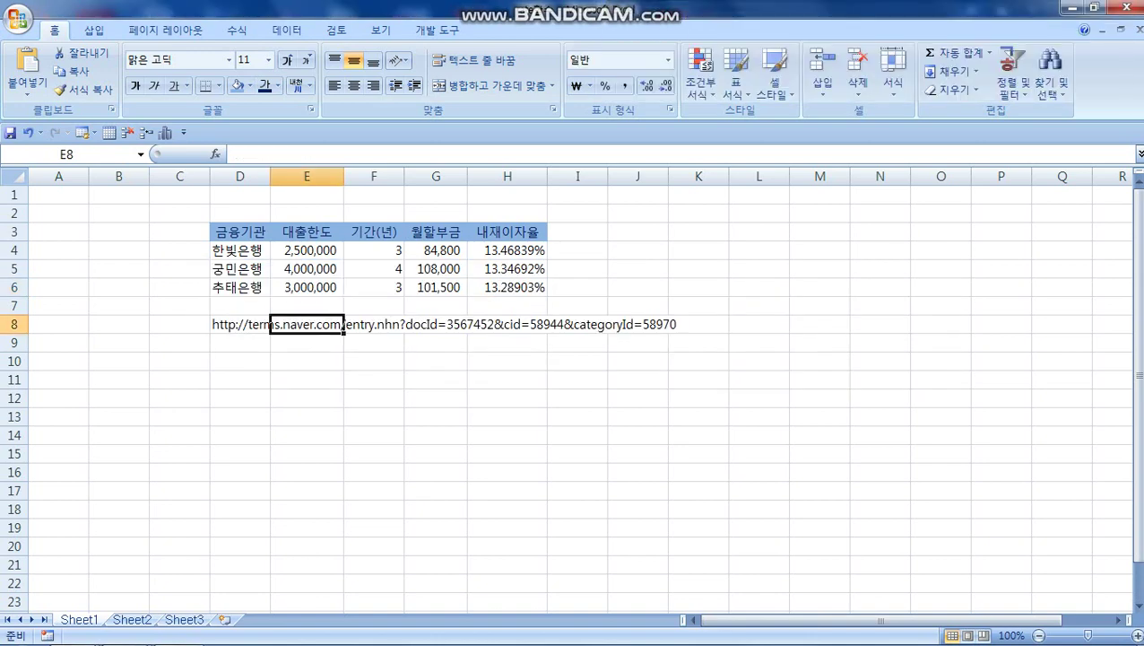
drag(267, 325, 287, 591)
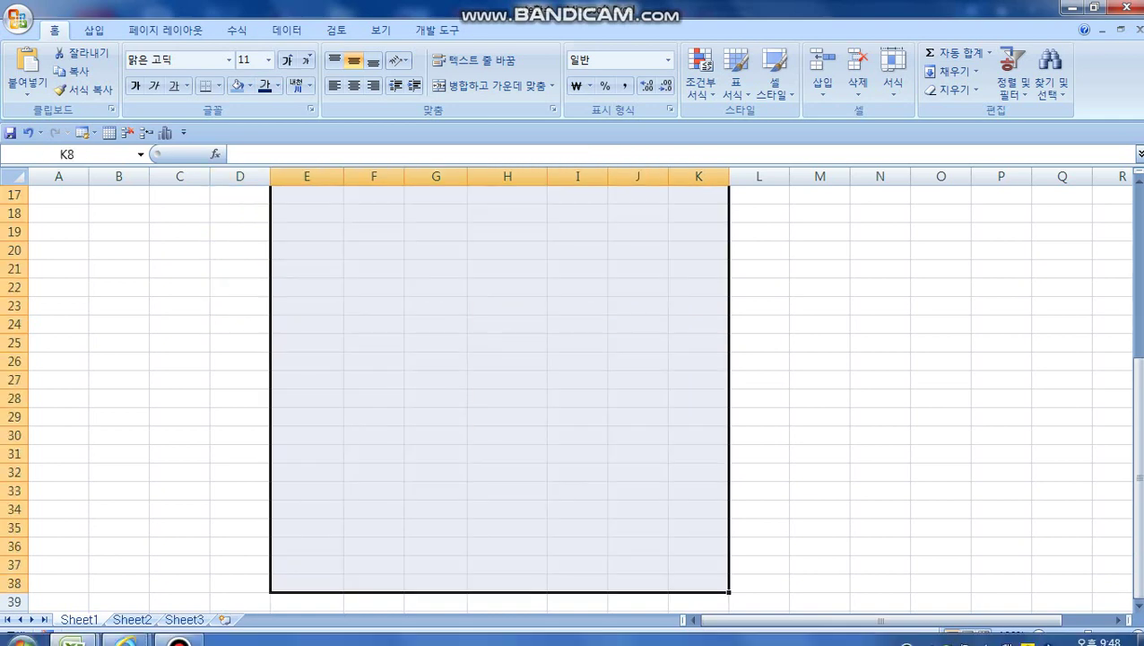
- Switch to Internet Explorer and bring up the Naver encyclopedia article "평균도 다양하다!"
mouse_move(126, 630)
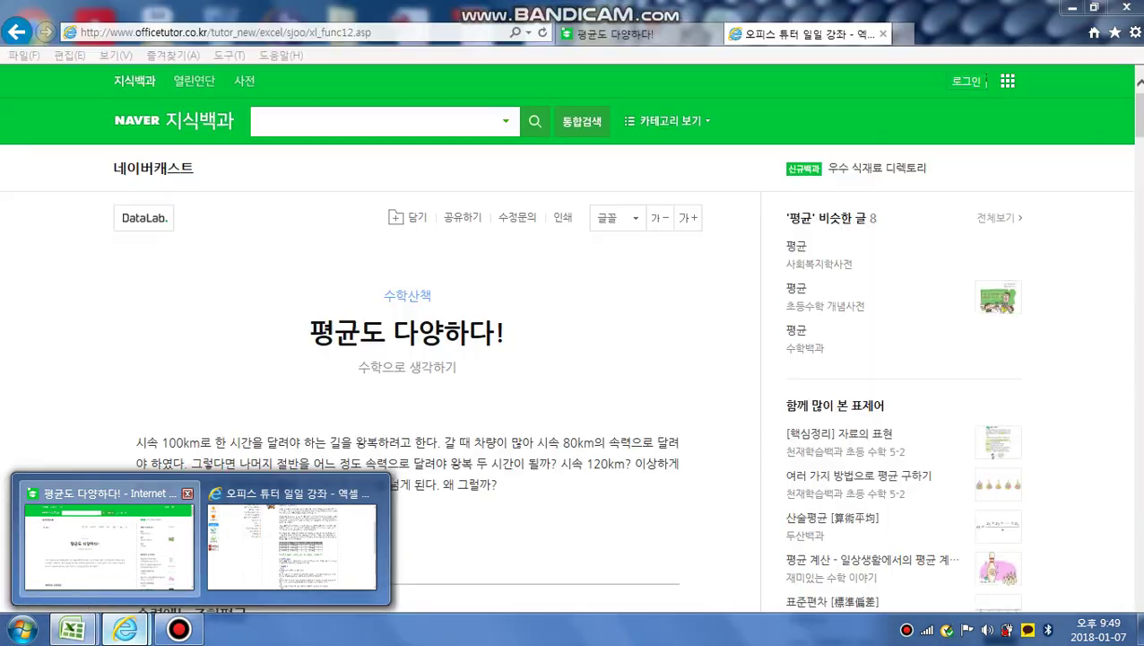
click(107, 538)
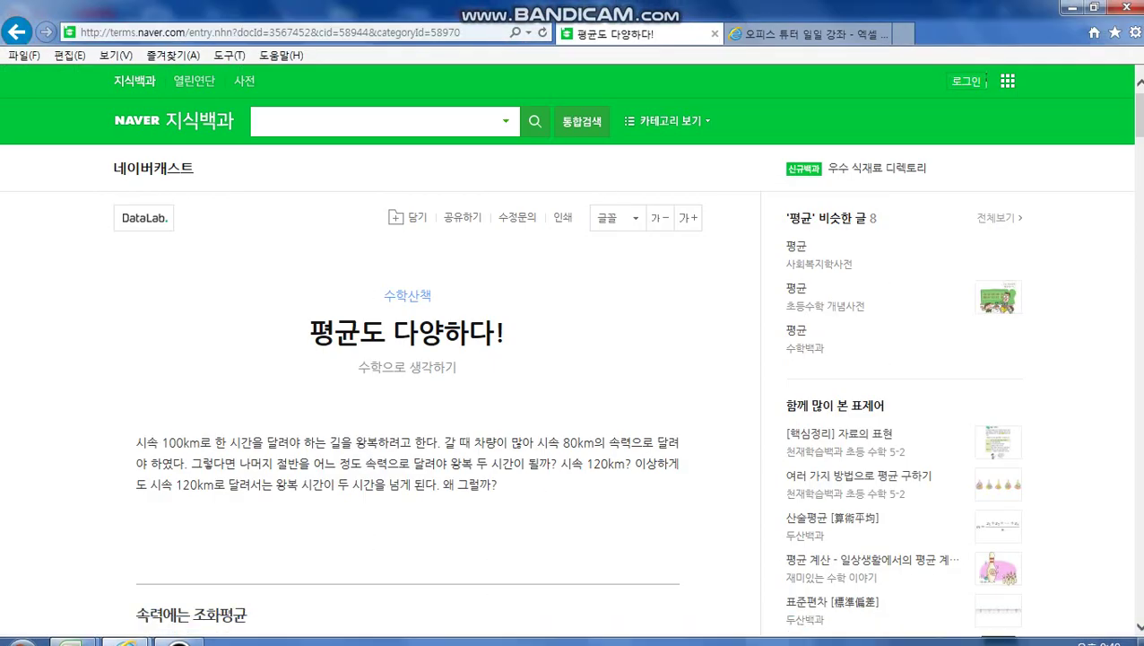
key(alt+Tab)
key(alt+Tab)
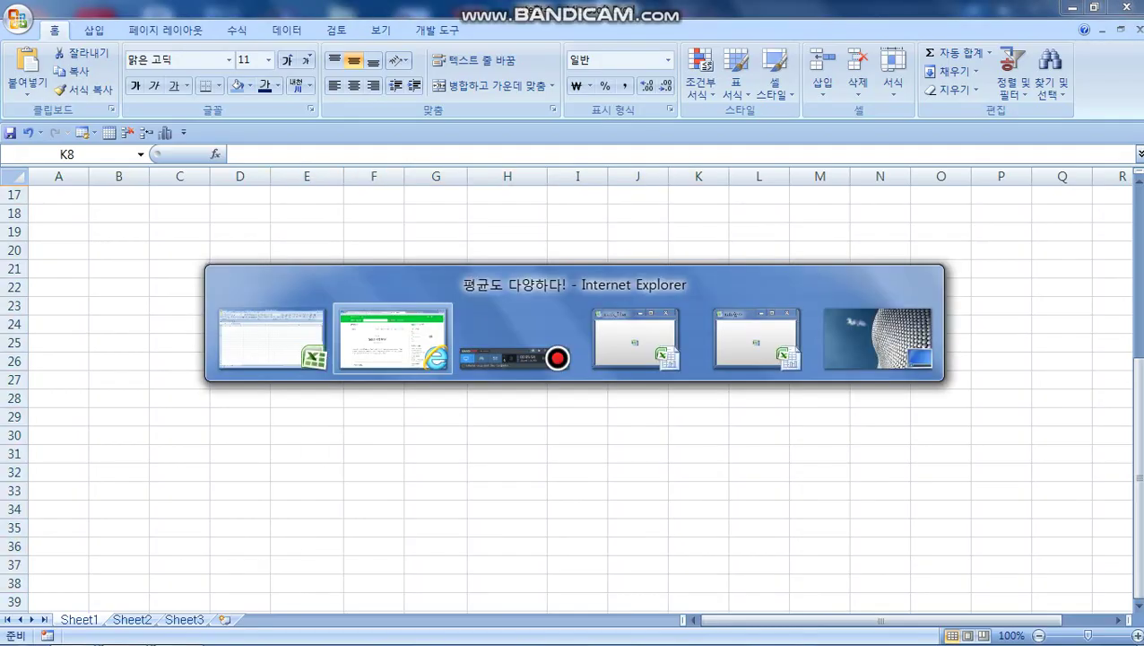
key(Tab)
key(Tab)
key(Tab)
key(Tab)
key(Tab)
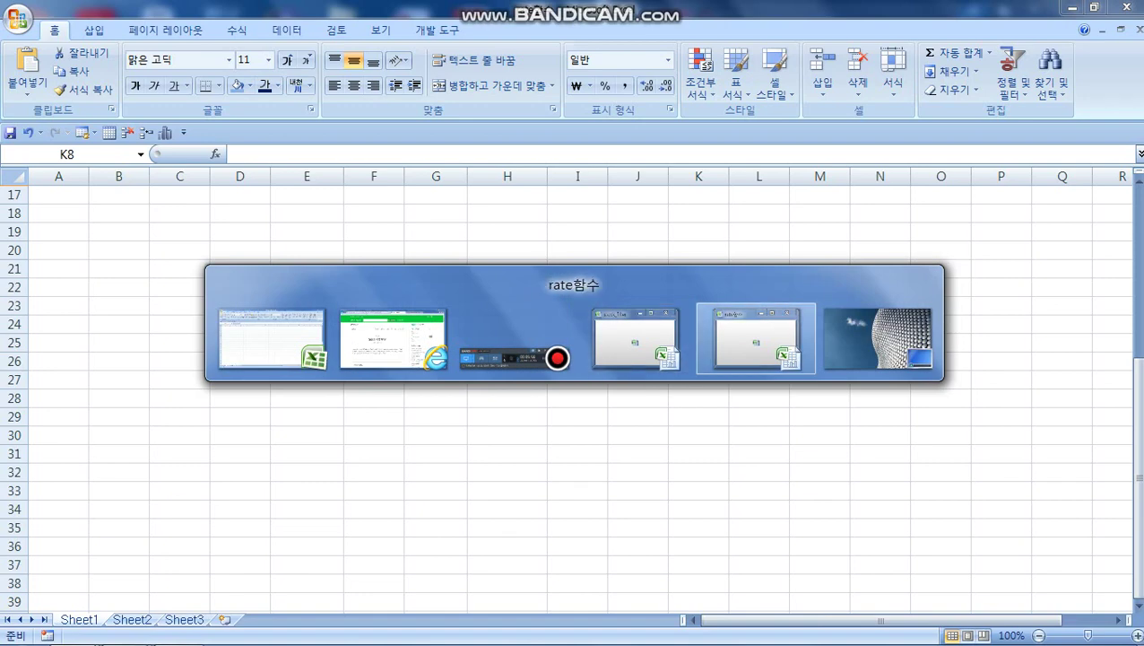
key(Tab)
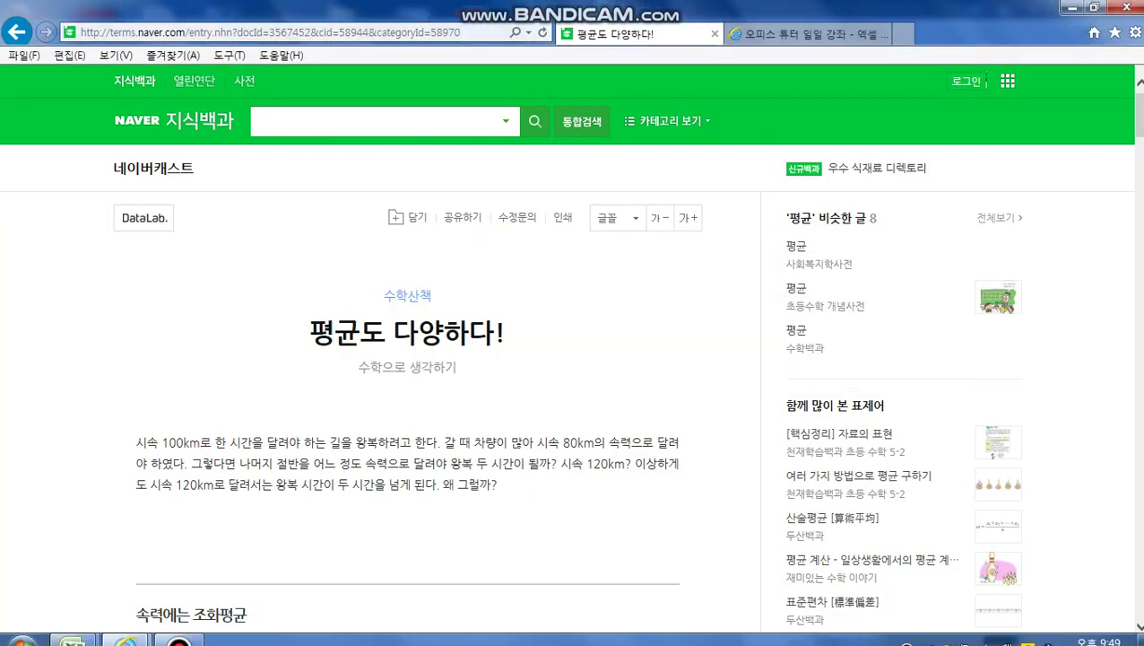
click(178, 629)
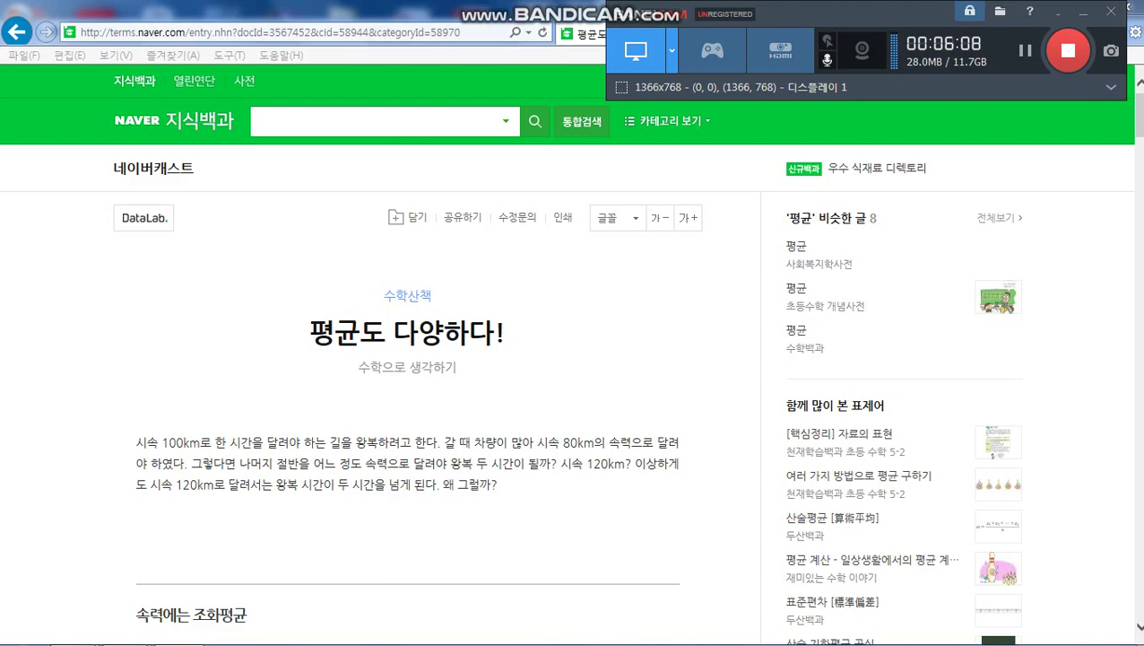
- Read the article's round-trip speed problem and its harmonic mean section "속력에는 조화평균" with the average speed formulas
scroll(574, 376, down, 5)
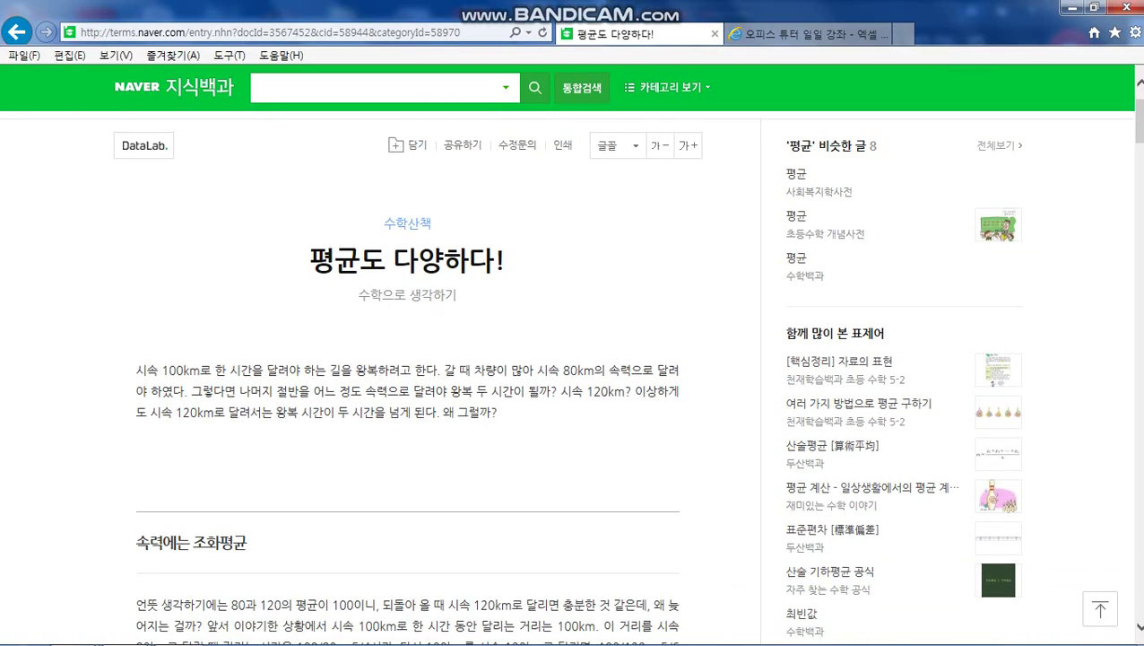
scroll(574, 377, up, 2)
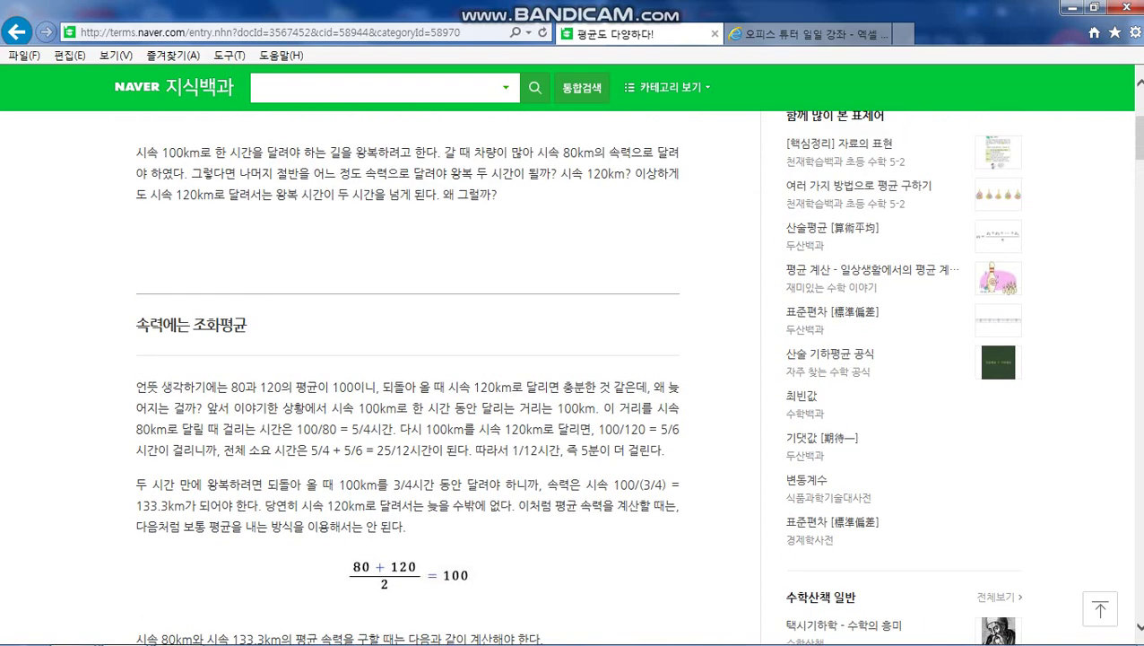
scroll(574, 377, up, 2)
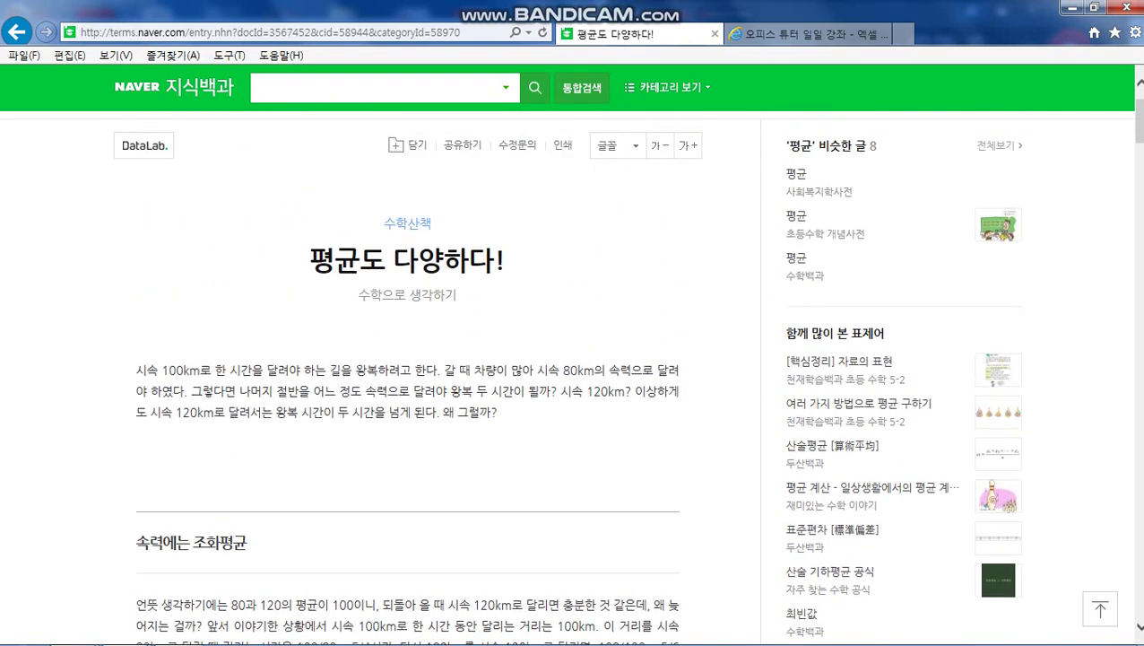
scroll(574, 377, down, 2)
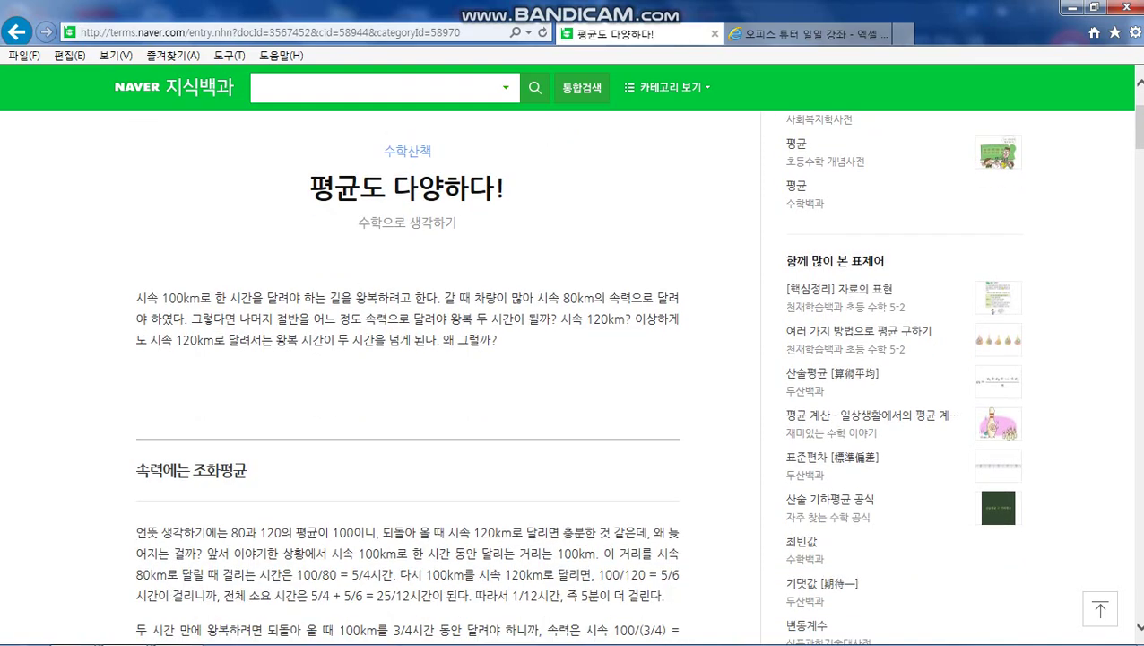
scroll(574, 377, down, 2)
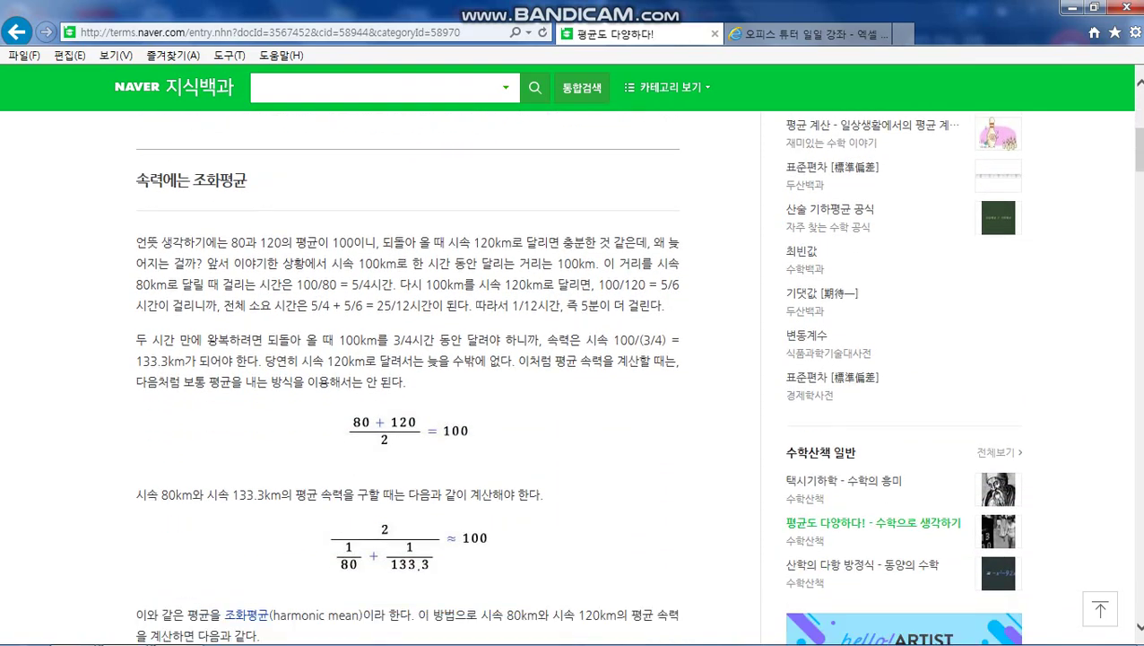
scroll(574, 377, up, 3)
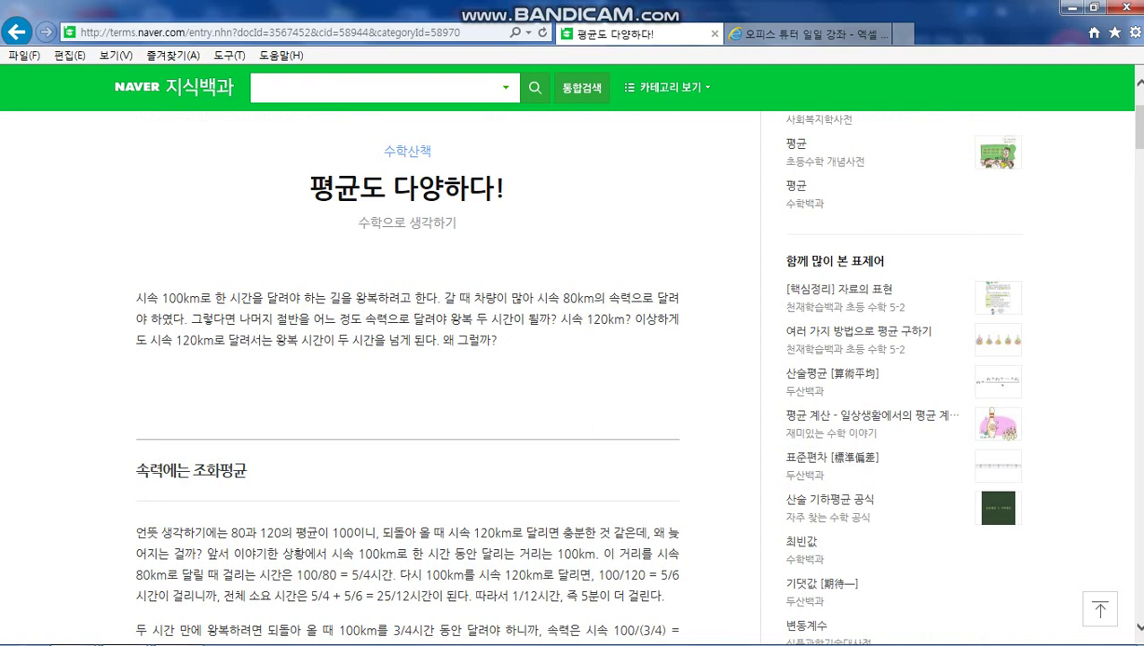
scroll(574, 377, down, 2)
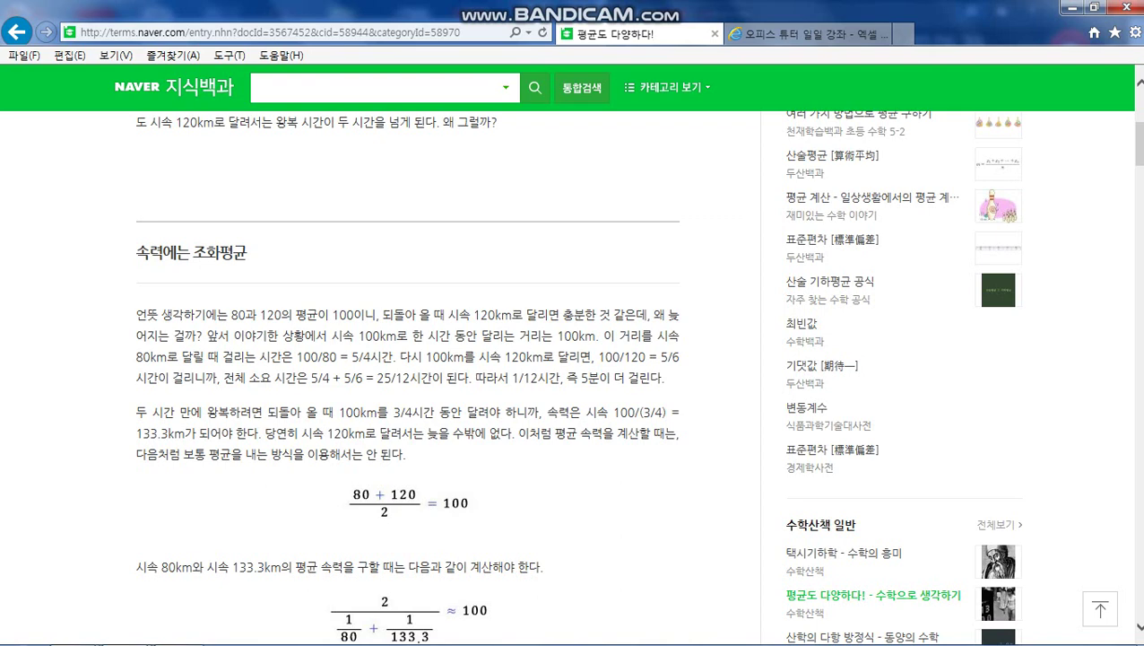
scroll(577, 377, down, 2)
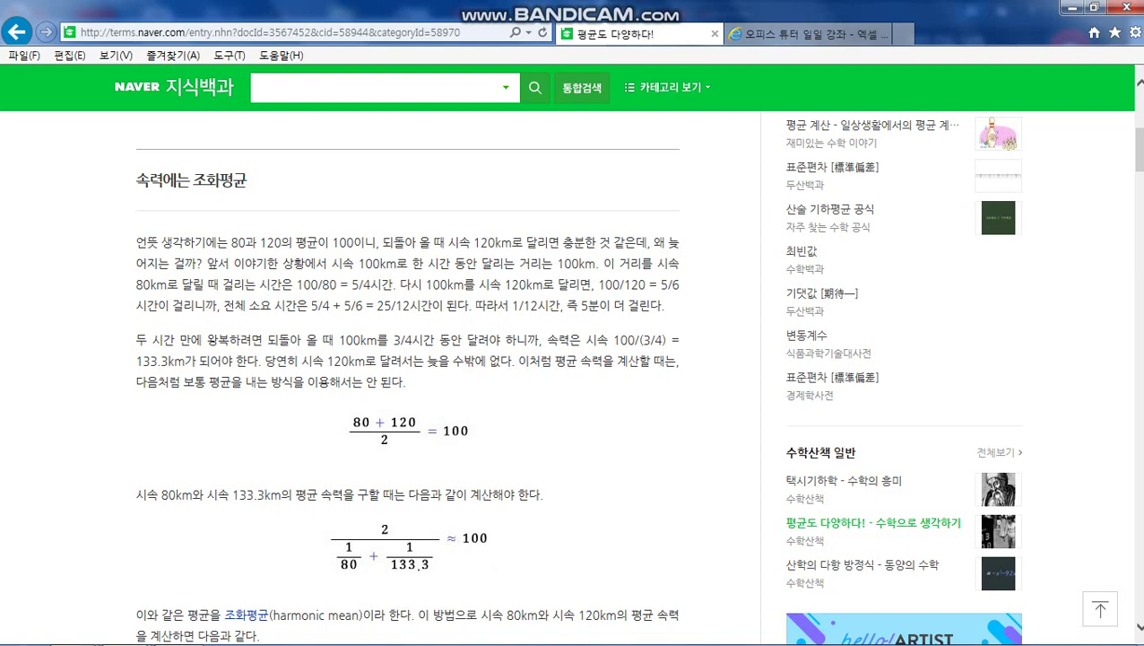
scroll(574, 377, up, 1)
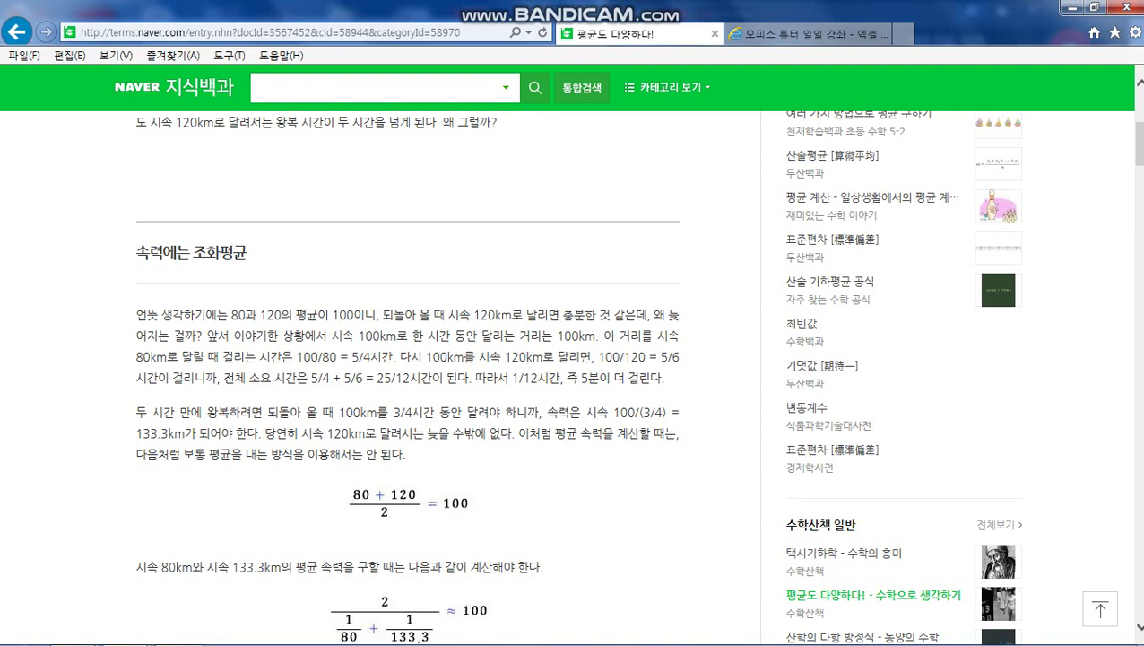
scroll(577, 377, up, 1)
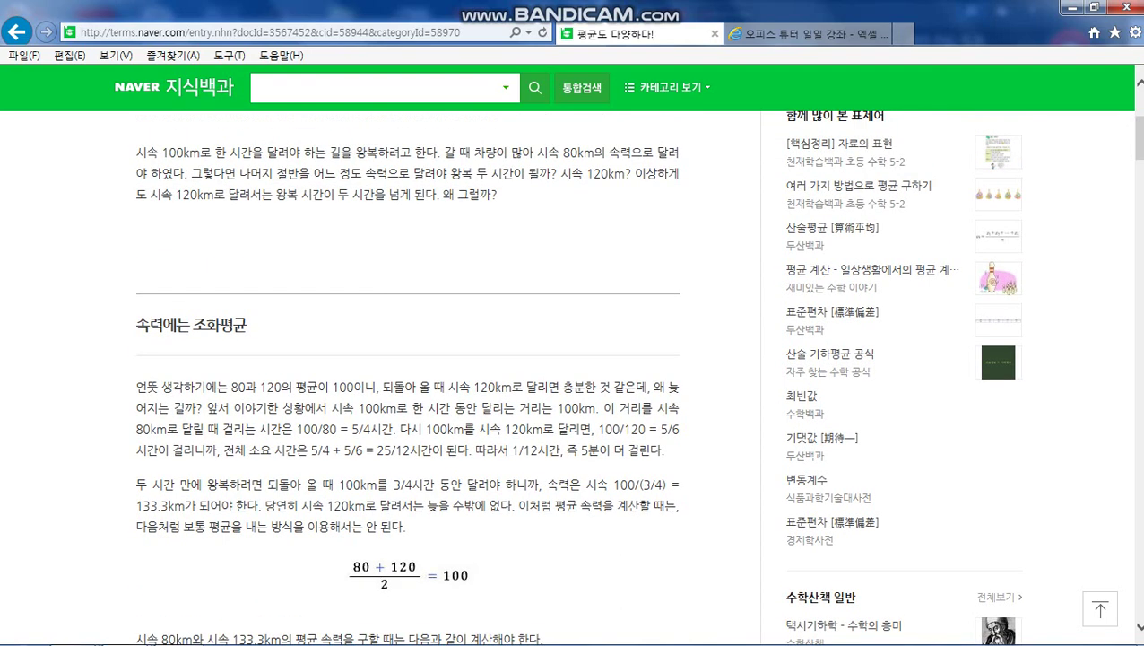
scroll(577, 376, up, 1)
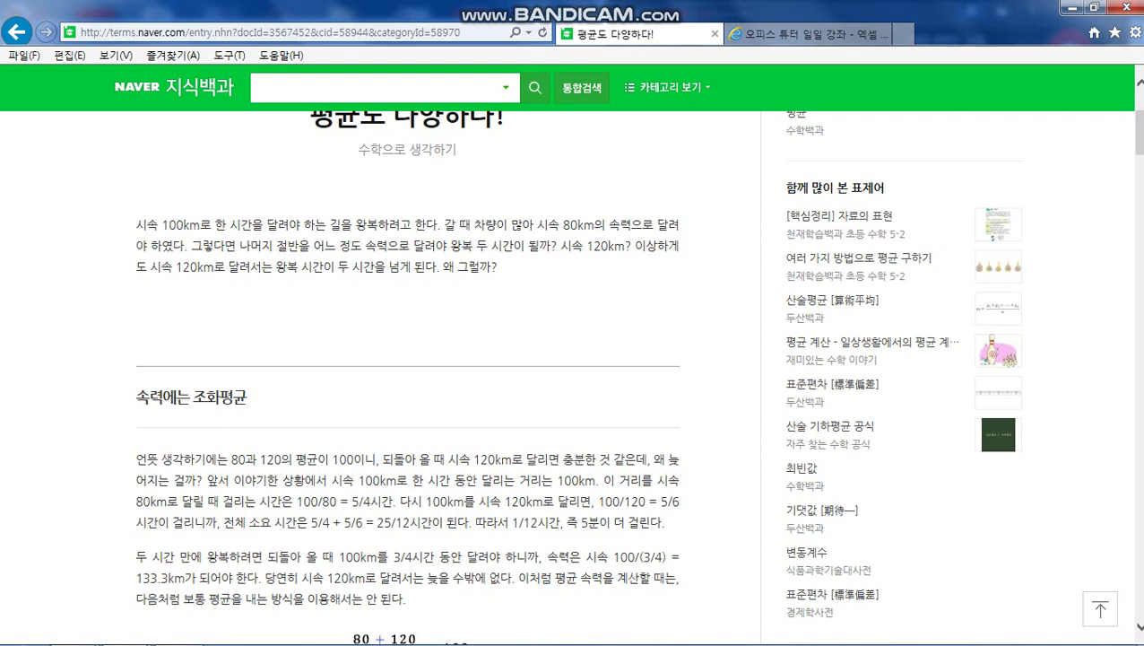
key(alt+Tab)
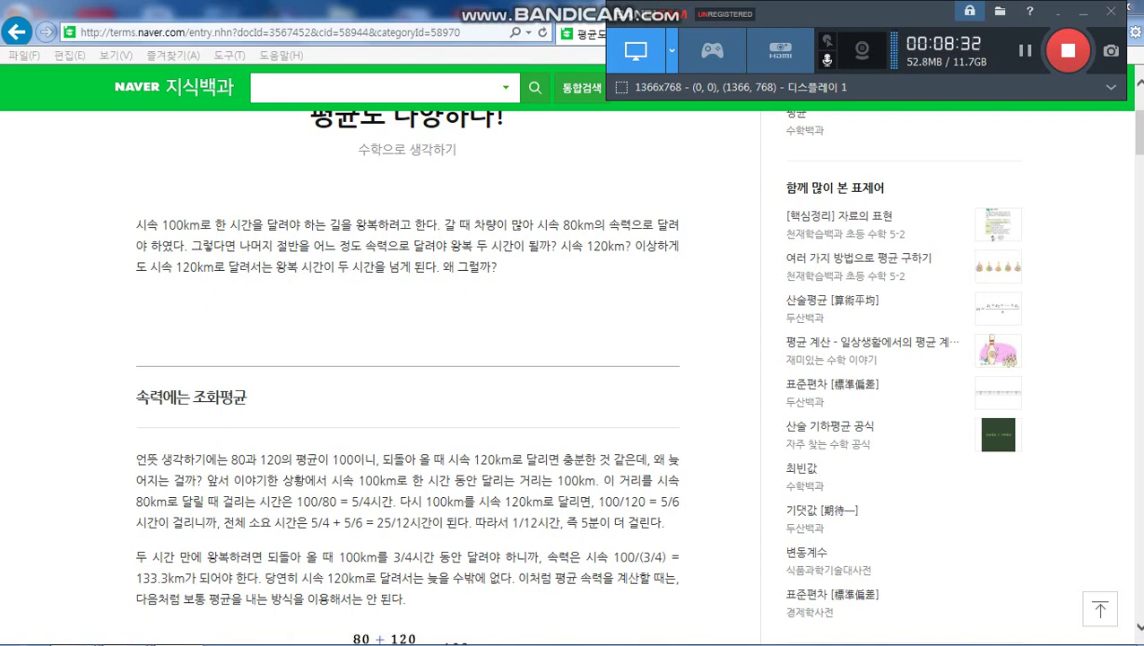
click(367, 556)
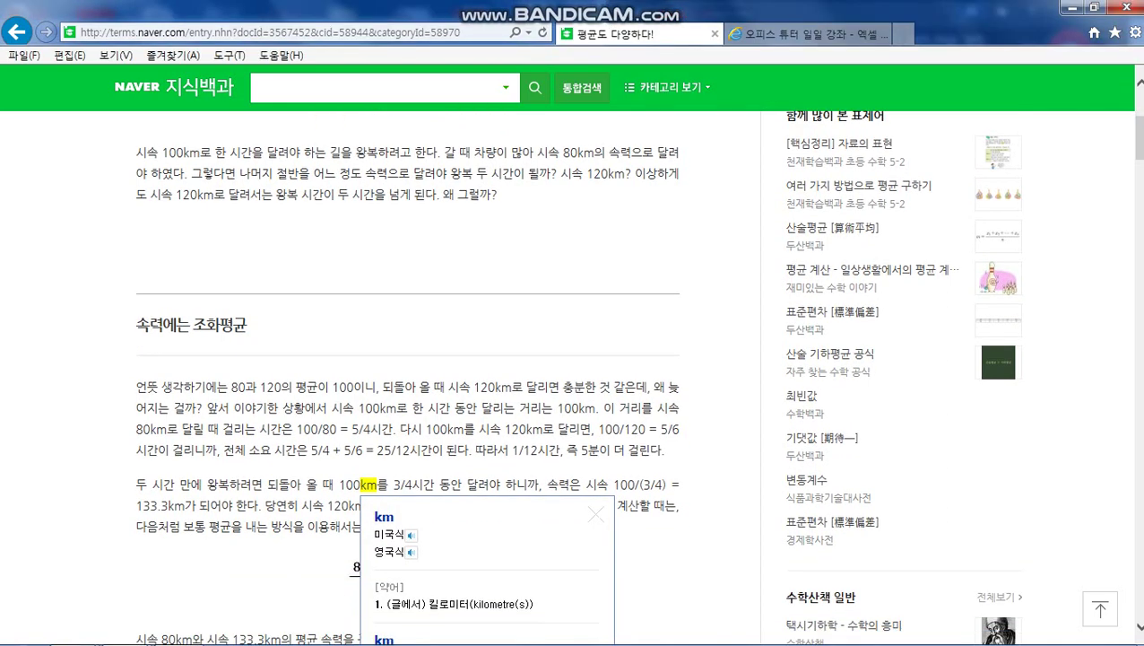
scroll(577, 377, down, 3)
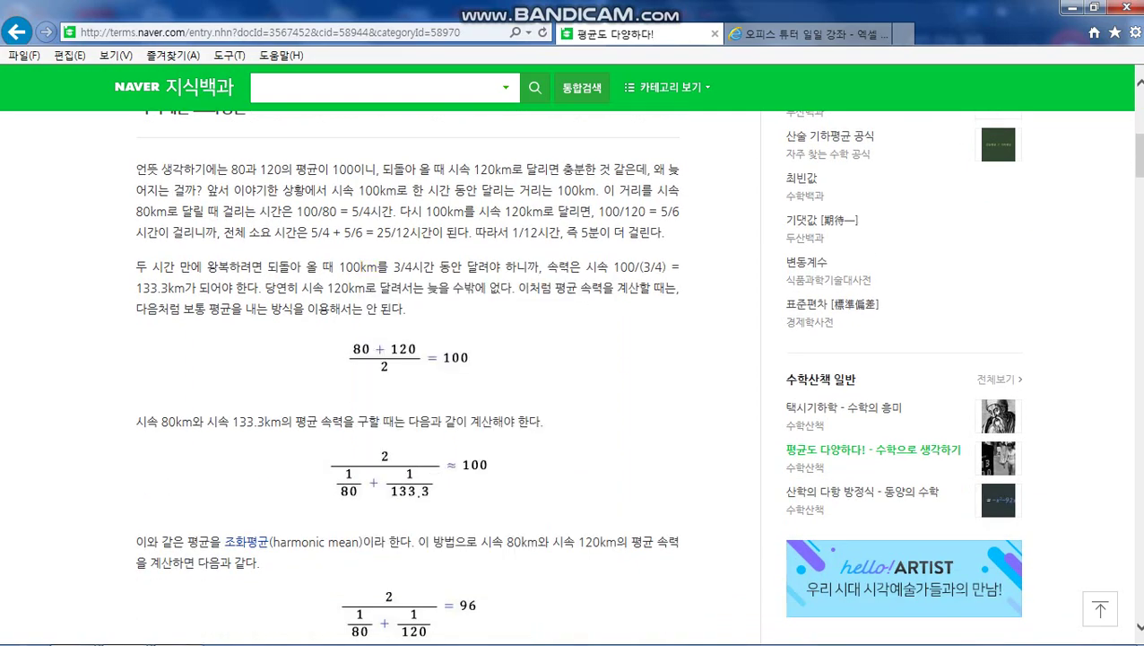
- Read the article's sections on the arithmetic mean, the geometric mean for economic growth rates, and the median
scroll(578, 377, down, 8)
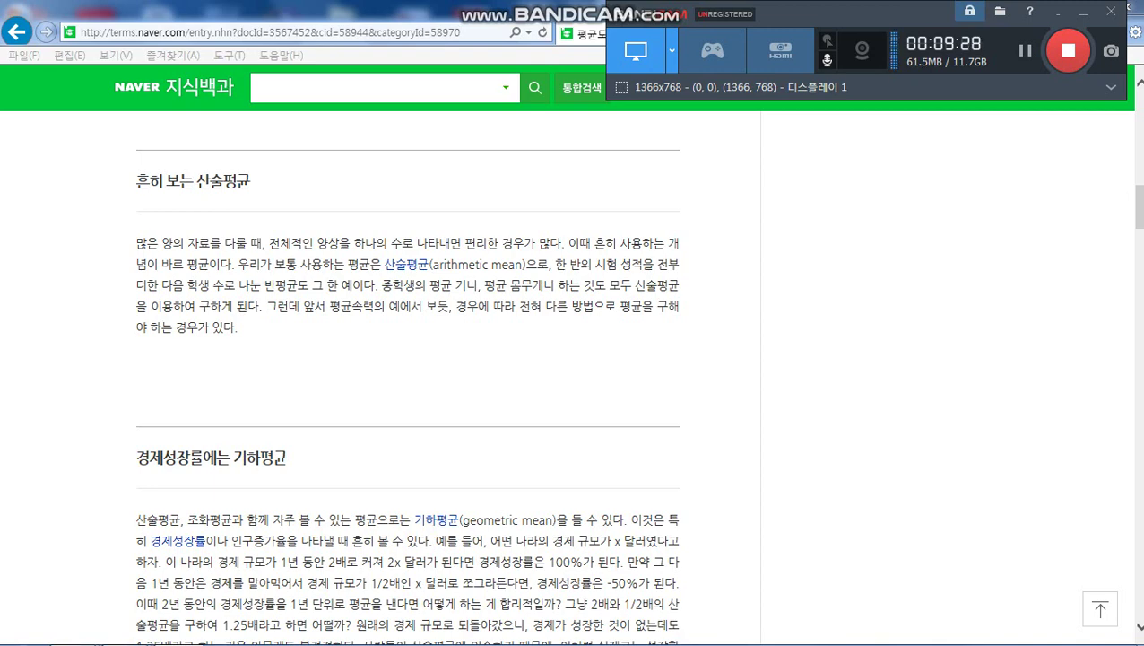
scroll(408, 392, down, 3)
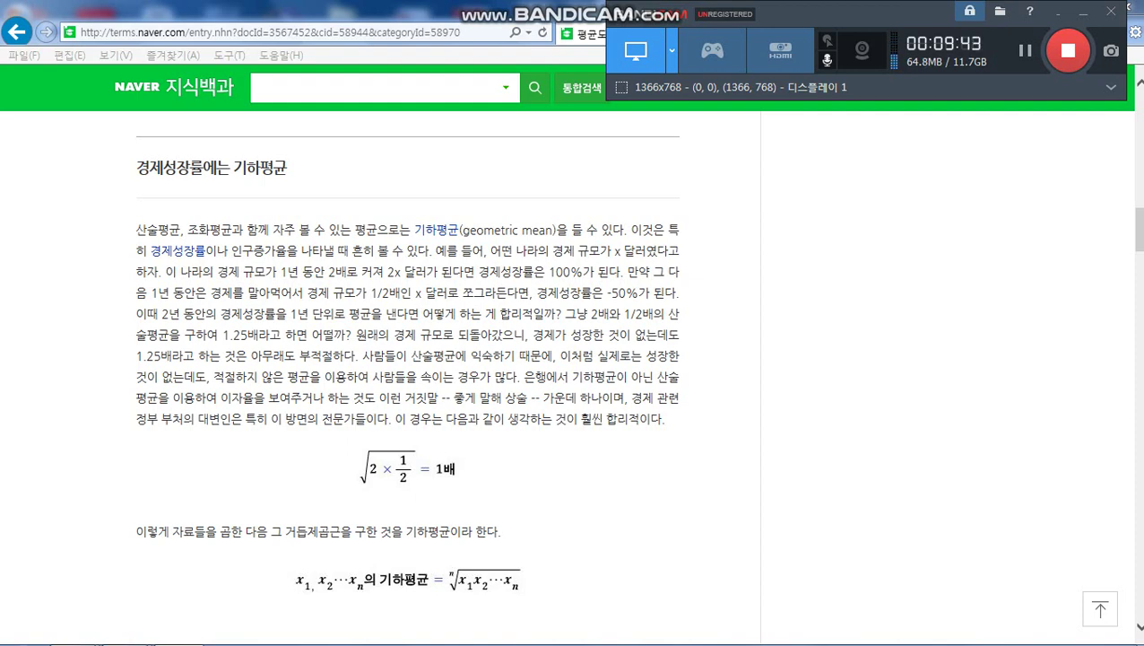
scroll(408, 377, down, 1)
scroll(408, 377, down, 6)
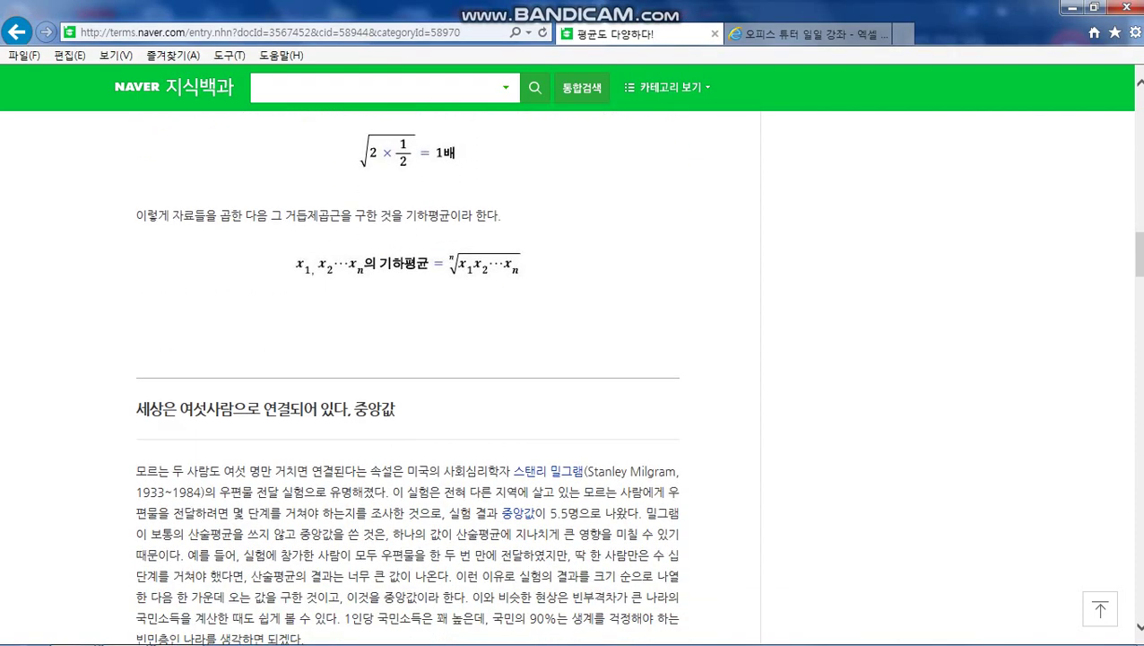
scroll(408, 377, down, 1)
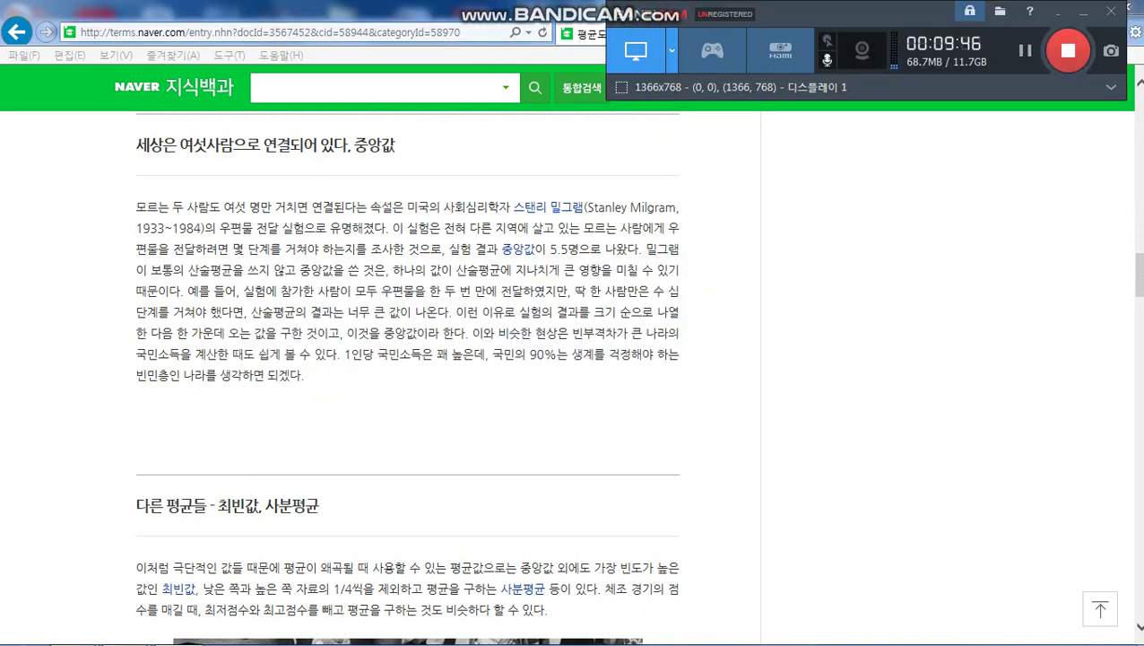